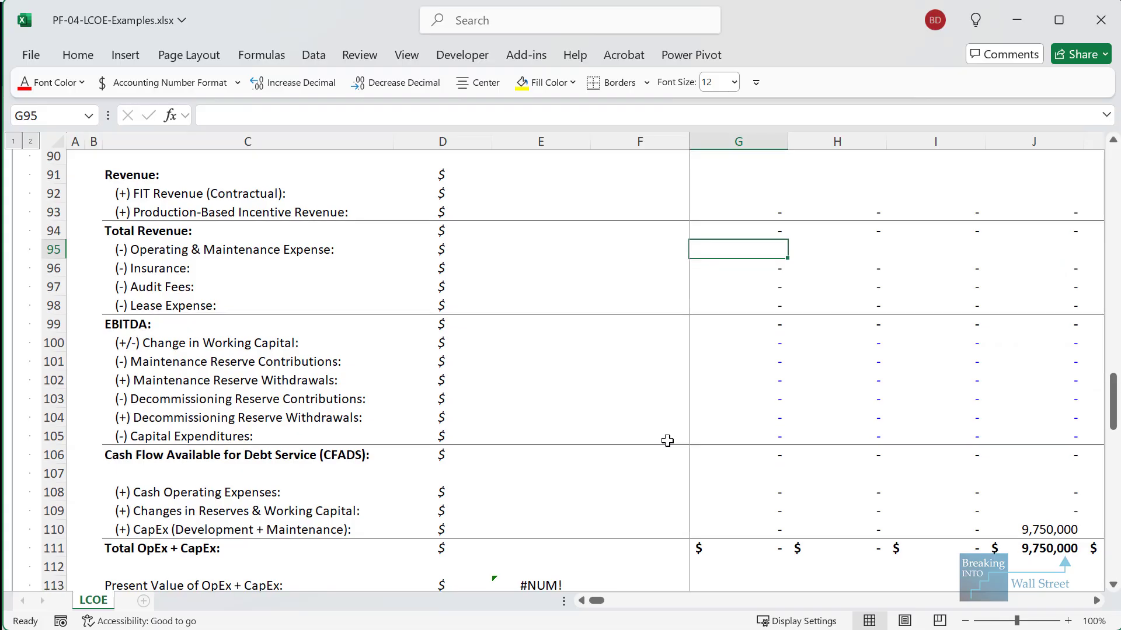
# Step: In E77, enter debt share × interest rate × (1 − tax rate) + equity IRR × equity share, giving 9.0%
pyautogui.scroll(-1, 573, 392)
pyautogui.moveTo(320, 399); pyautogui.dragTo(778, 419)
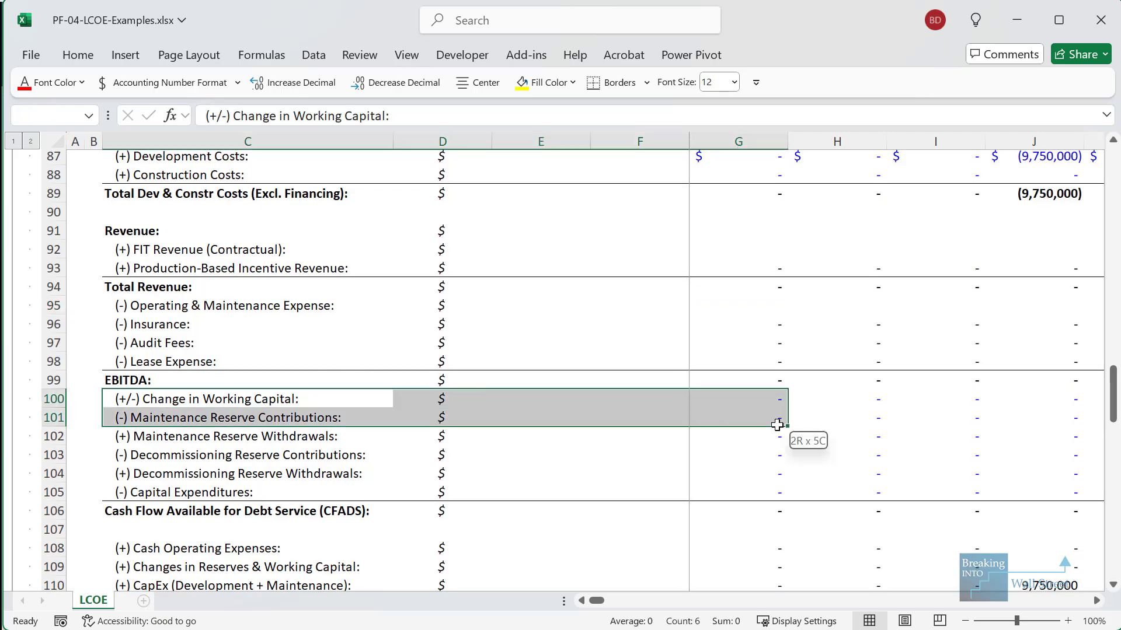
pyautogui.scroll(-1, 741, 461)
pyautogui.moveTo(596, 601); pyautogui.dragTo(560, 572)
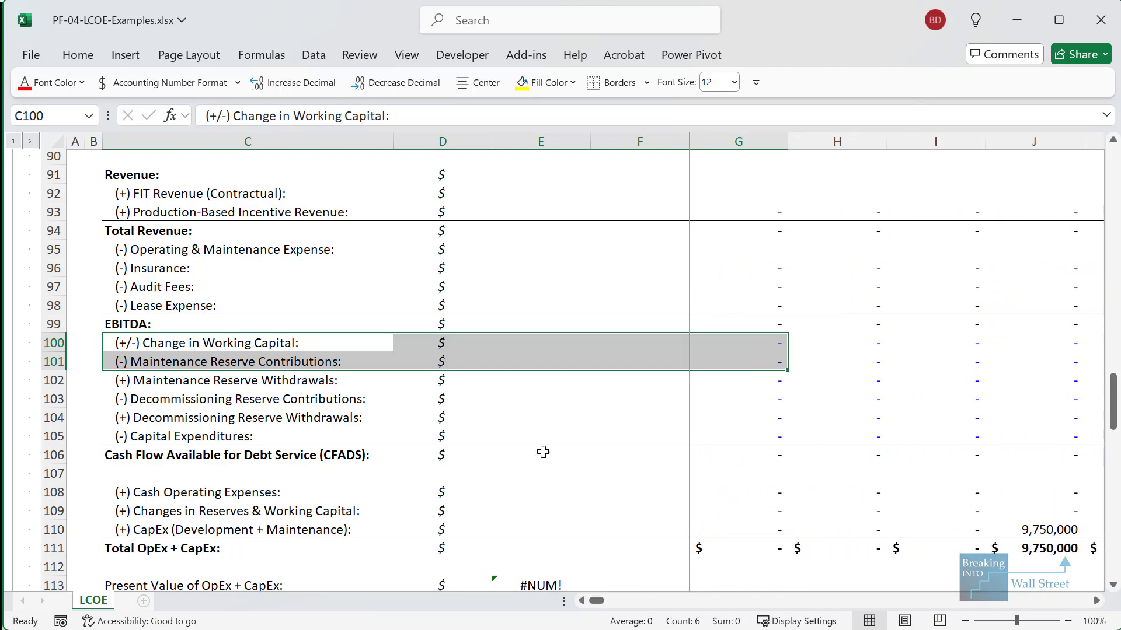
pyautogui.scroll(6, 575, 414)
pyautogui.click(538, 249)
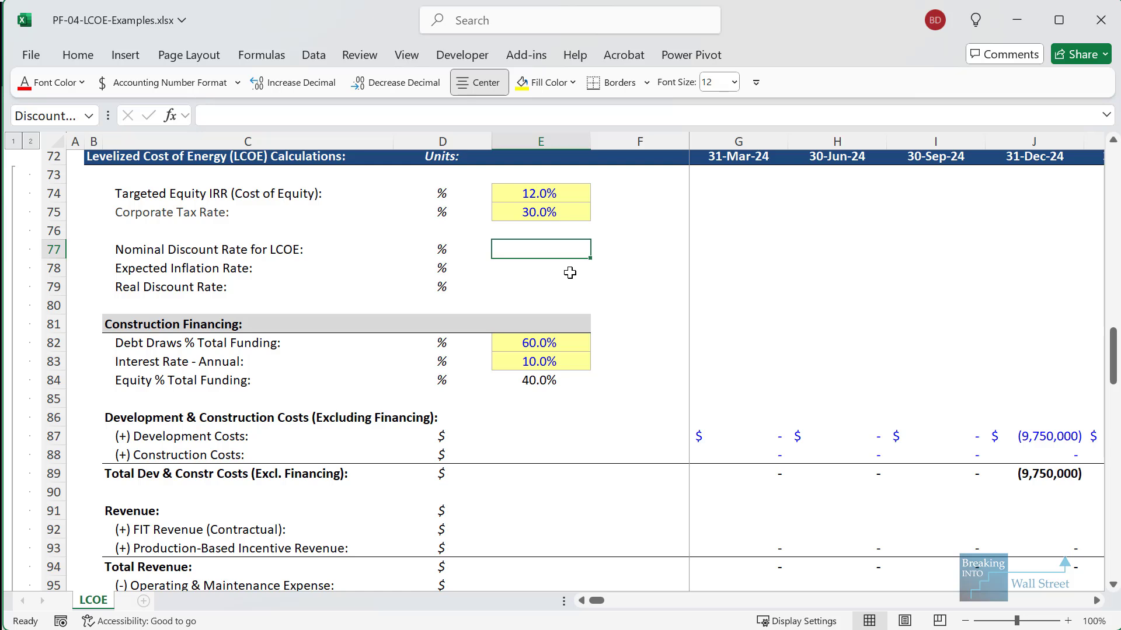
pyautogui.write('=')
pyautogui.press('Down')
pyautogui.press('Down')
pyautogui.press('Down')
pyautogui.press('Down')
pyautogui.press('Down')
pyautogui.write('*')
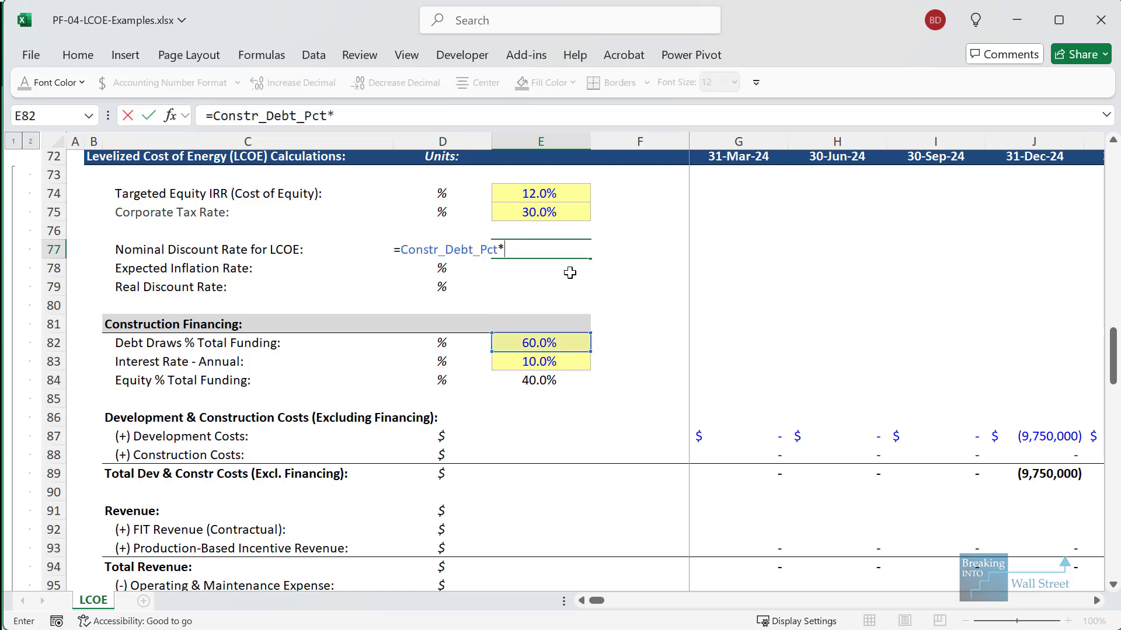
pyautogui.press('Down')
pyautogui.press('Down')
pyautogui.press('Down')
pyautogui.press('Down')
pyautogui.press('Down')
pyautogui.press('Down')
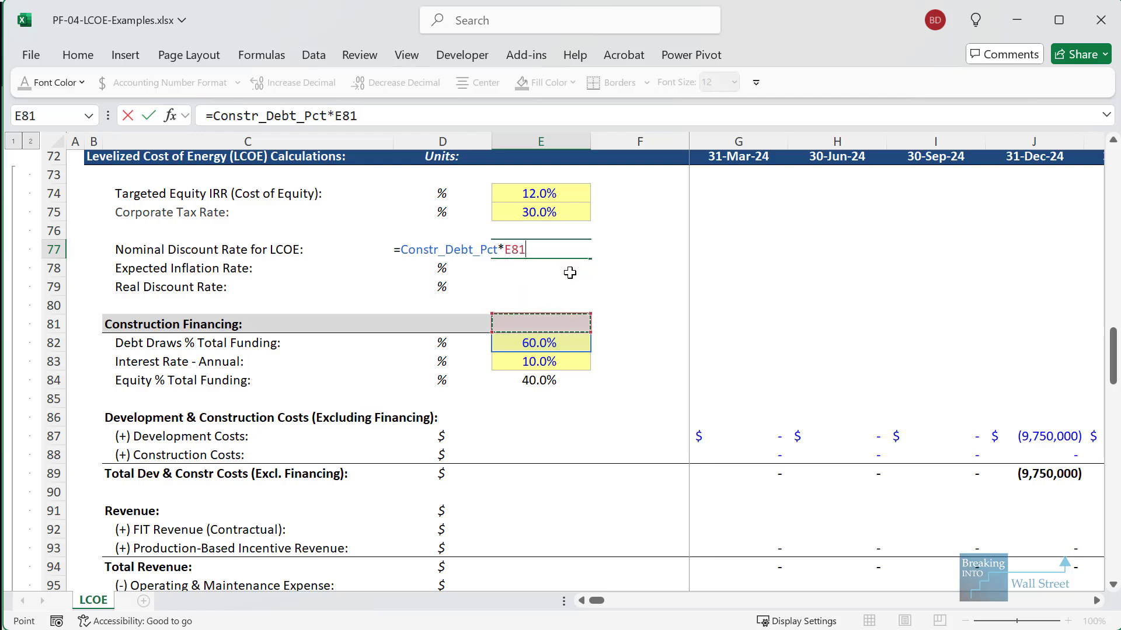
pyautogui.write('*(1-')
pyautogui.press('Up')
pyautogui.press('Up')
pyautogui.write(')')
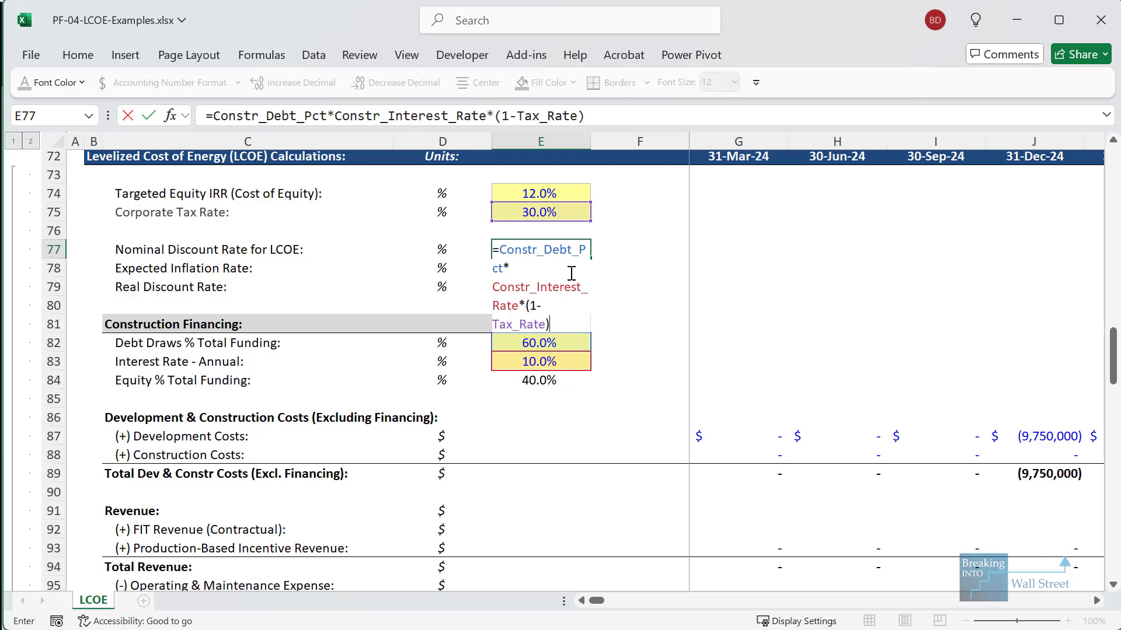
pyautogui.write('+')
pyautogui.press('Up')
pyautogui.press('Up')
pyautogui.press('Up')
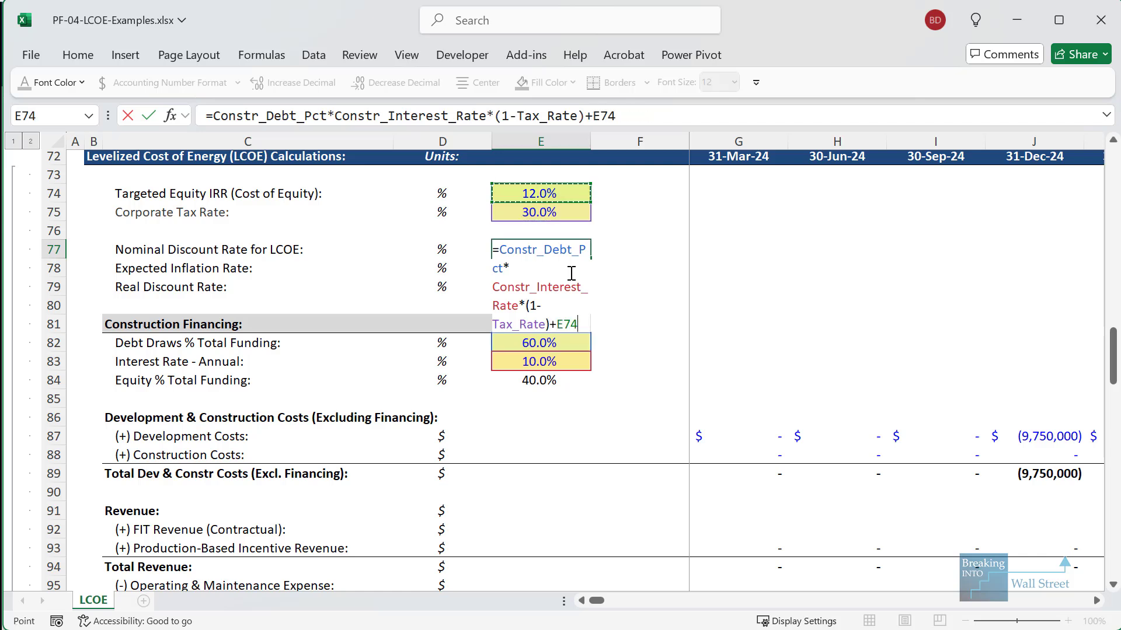
pyautogui.write('*')
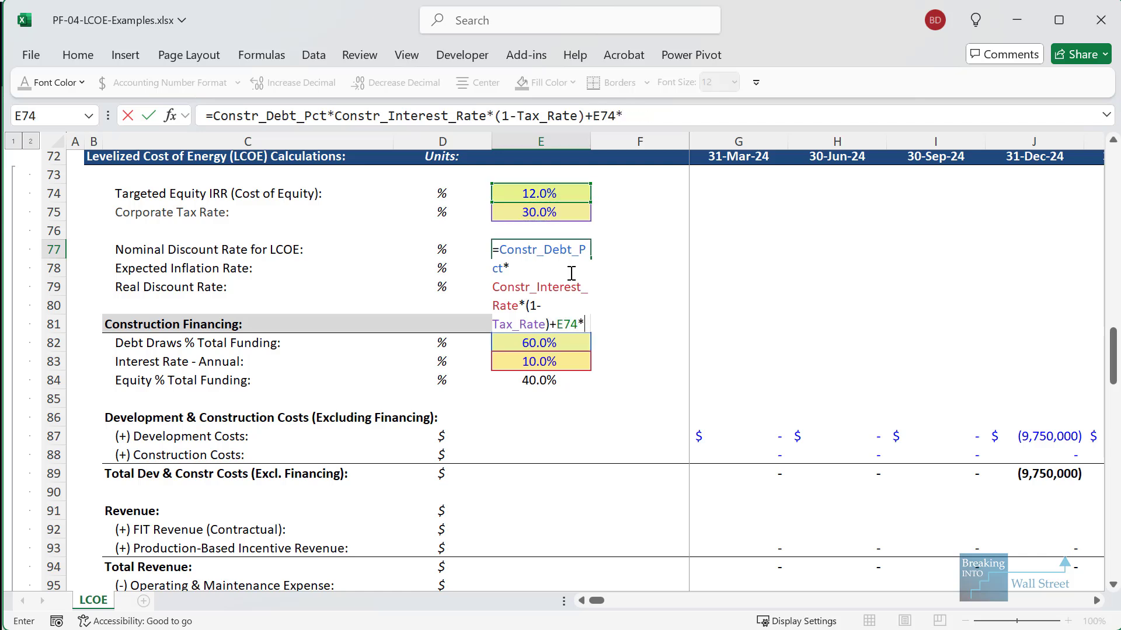
pyautogui.click(528, 380)
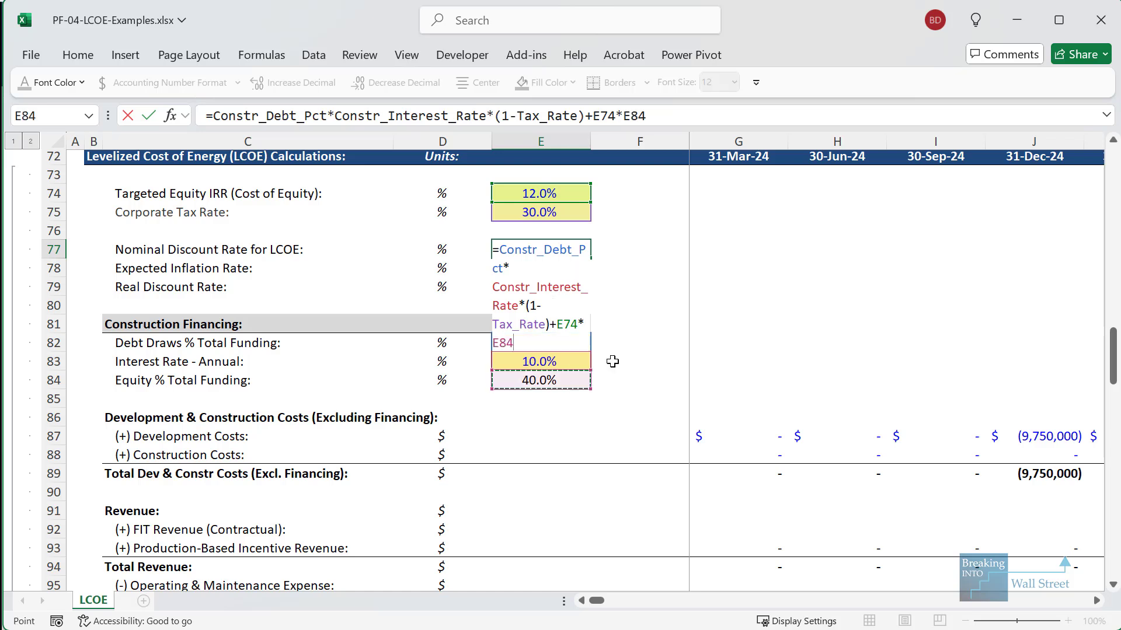
pyautogui.hotkey('ctrl', 'Return')
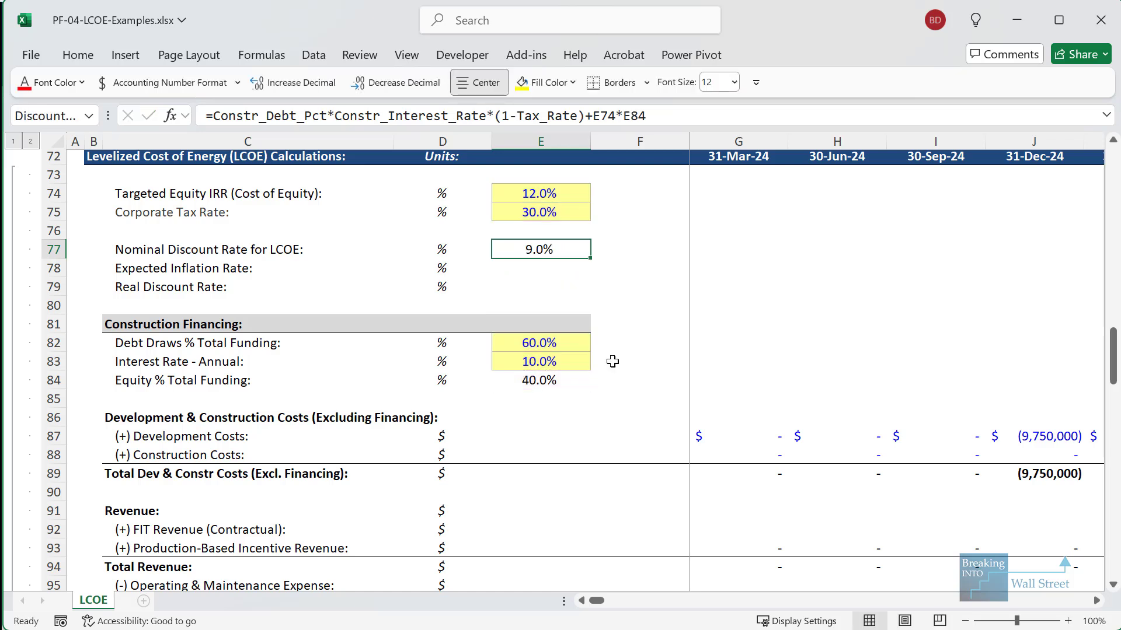
# Step: Check the 9.0% nominal discount rate, then select the first-quarter FIT Revenue cell
pyautogui.press('Down')
pyautogui.press('Up')
pyautogui.scroll(-1, 660, 330)
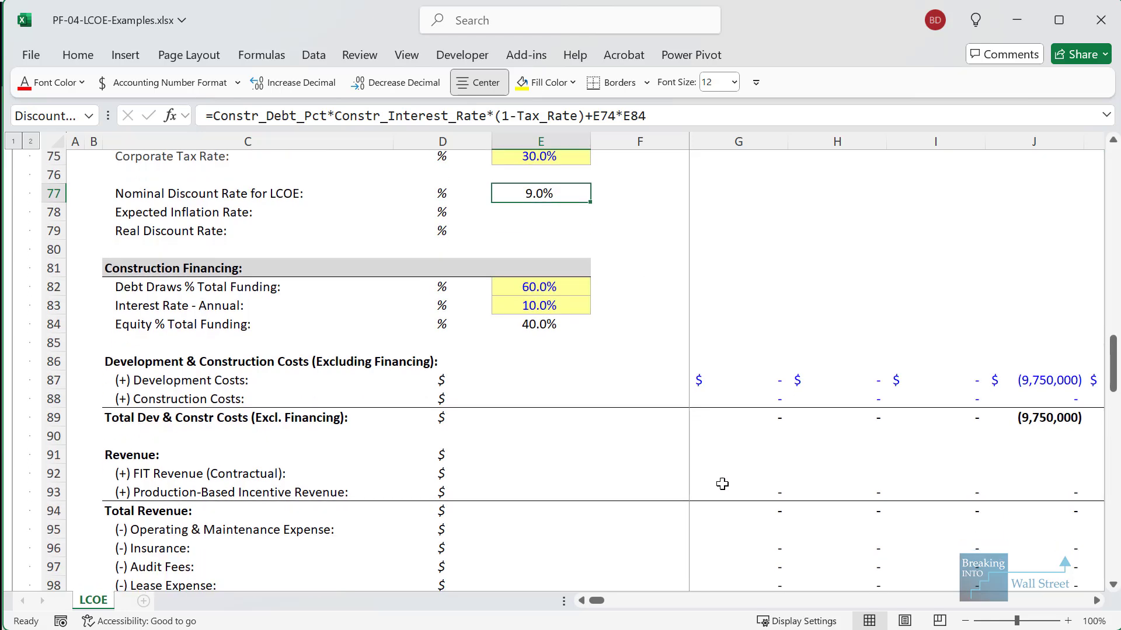
pyautogui.click(736, 481)
pyautogui.scroll(-3, 738, 471)
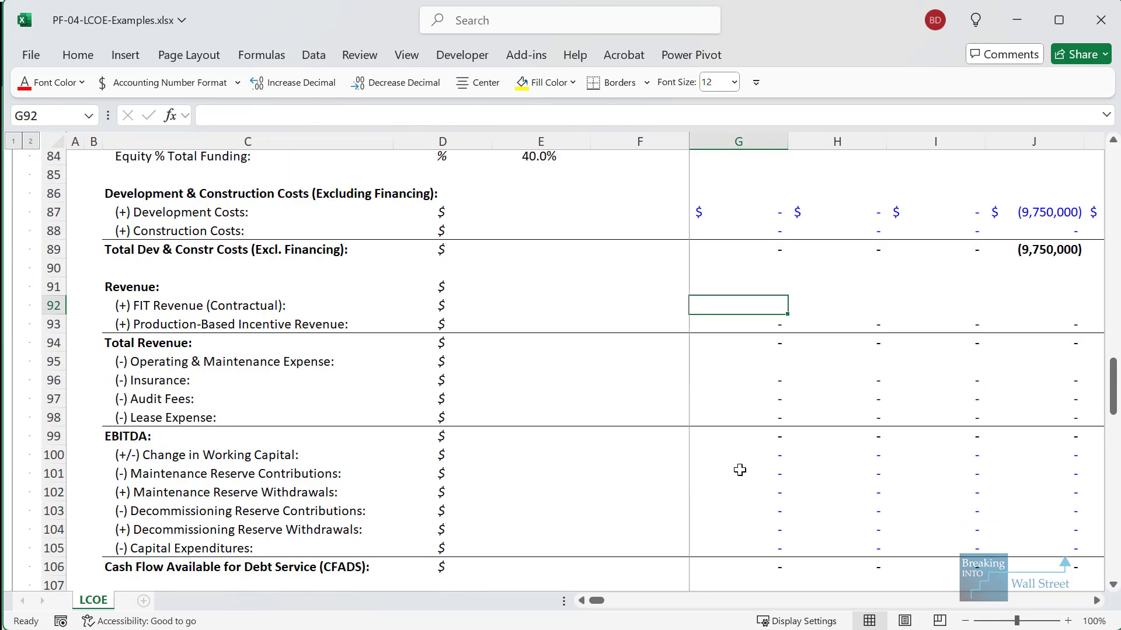
# Step: In G92, enter =G63*G61*G22: FIT rate × electricity generation × operations flag
pyautogui.hotkey('shift', 'space')
pyautogui.hotkey('shift', 'BackSpace')
pyautogui.write('=')
pyautogui.scroll(9, 718, 362)
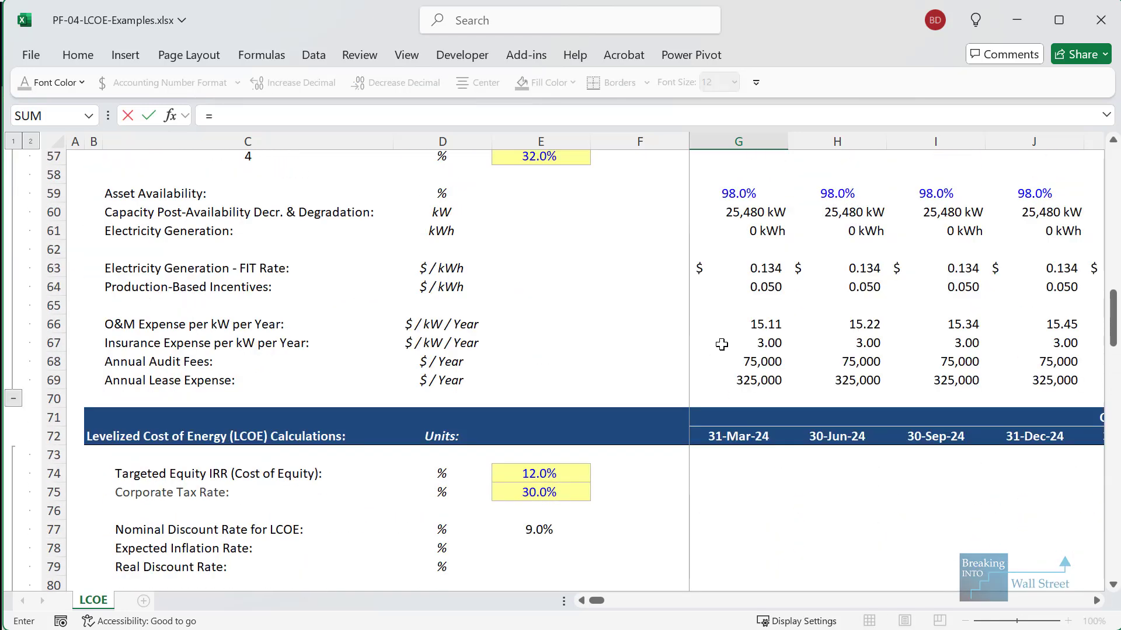
pyautogui.click(772, 272)
pyautogui.write('*')
pyautogui.scroll(1, 813, 339)
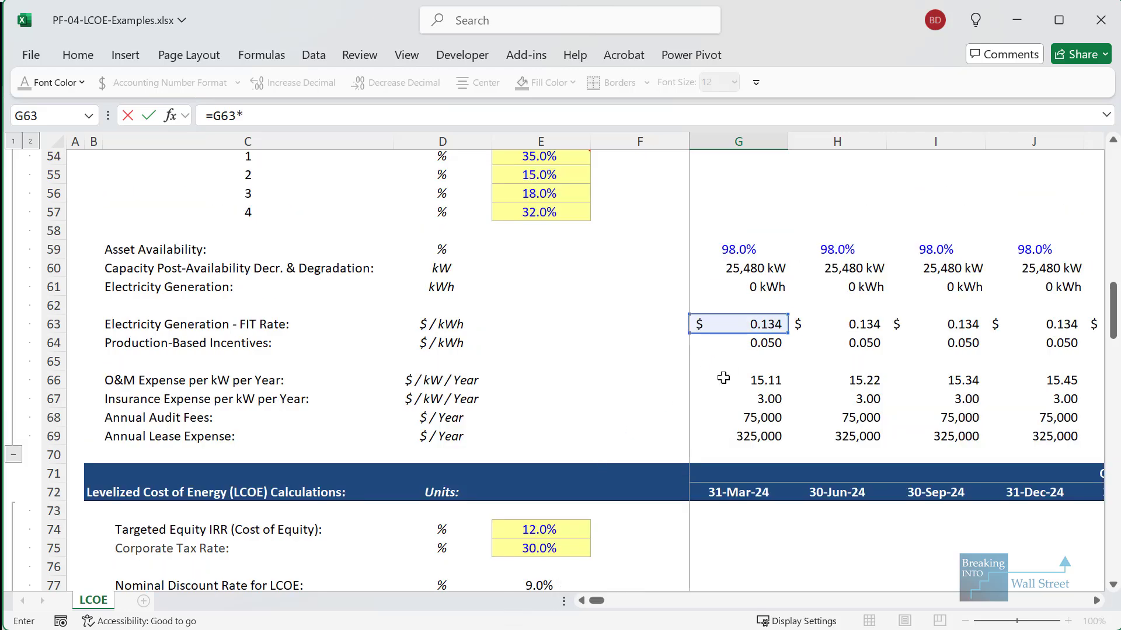
pyautogui.scroll(7, 815, 343)
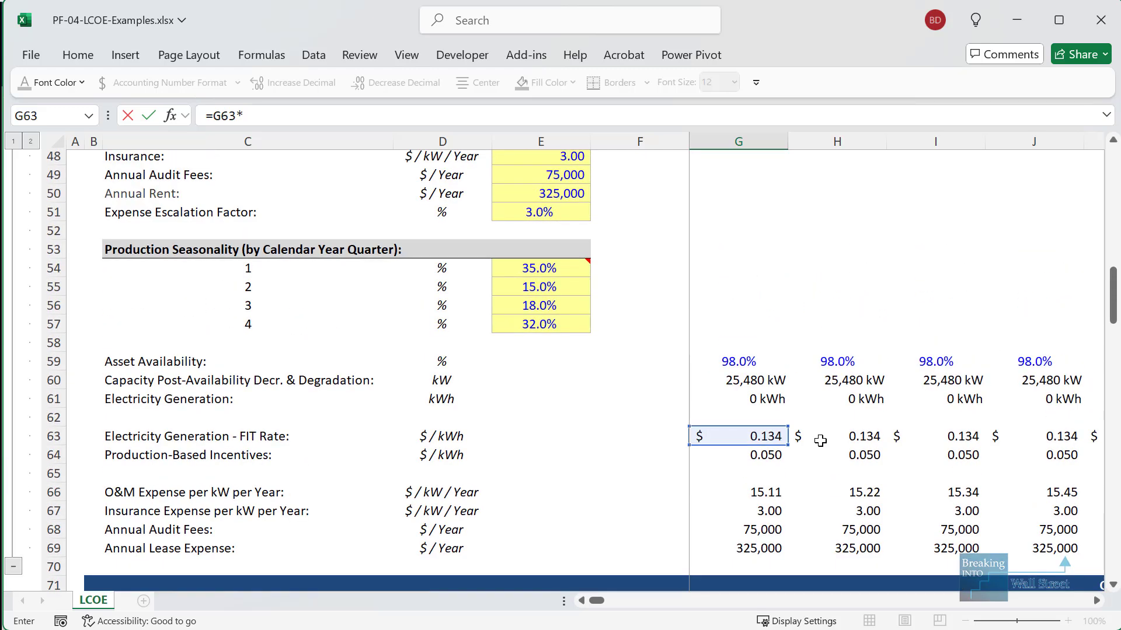
pyautogui.scroll(-5, 847, 260)
pyautogui.click(767, 403)
pyautogui.write('*')
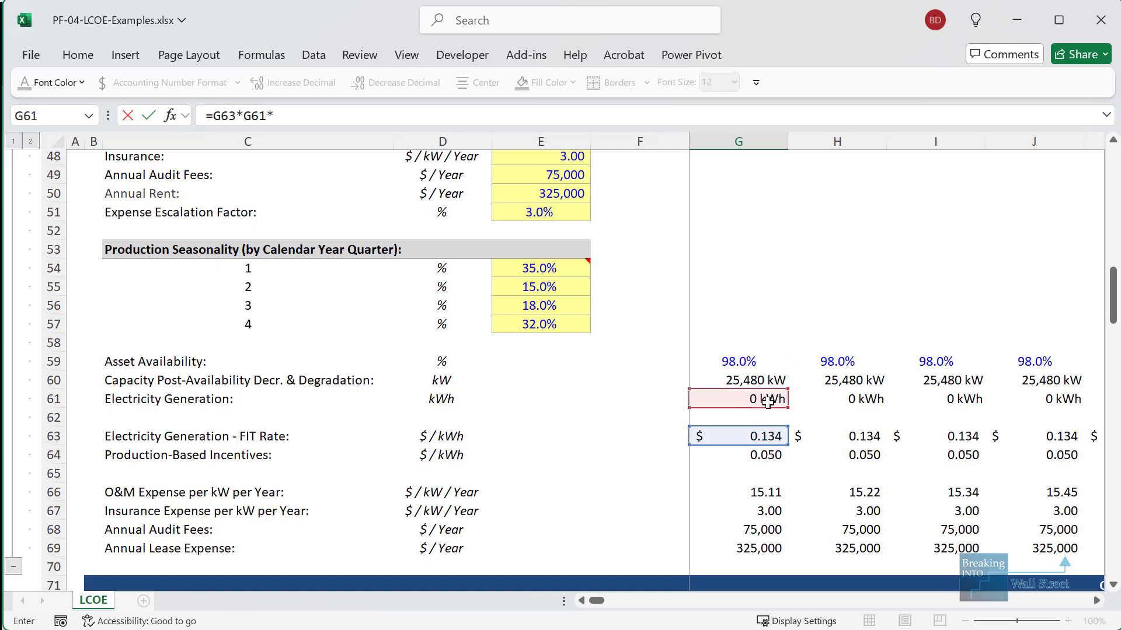
pyautogui.scroll(10, 765, 397)
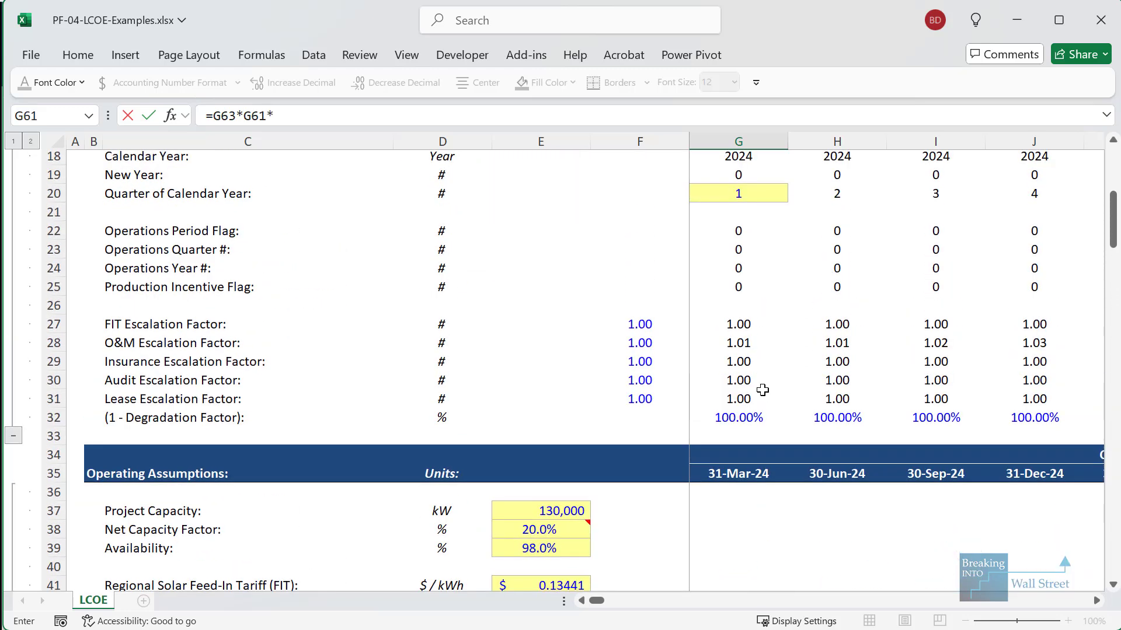
pyautogui.scroll(1, 735, 326)
pyautogui.click(739, 285)
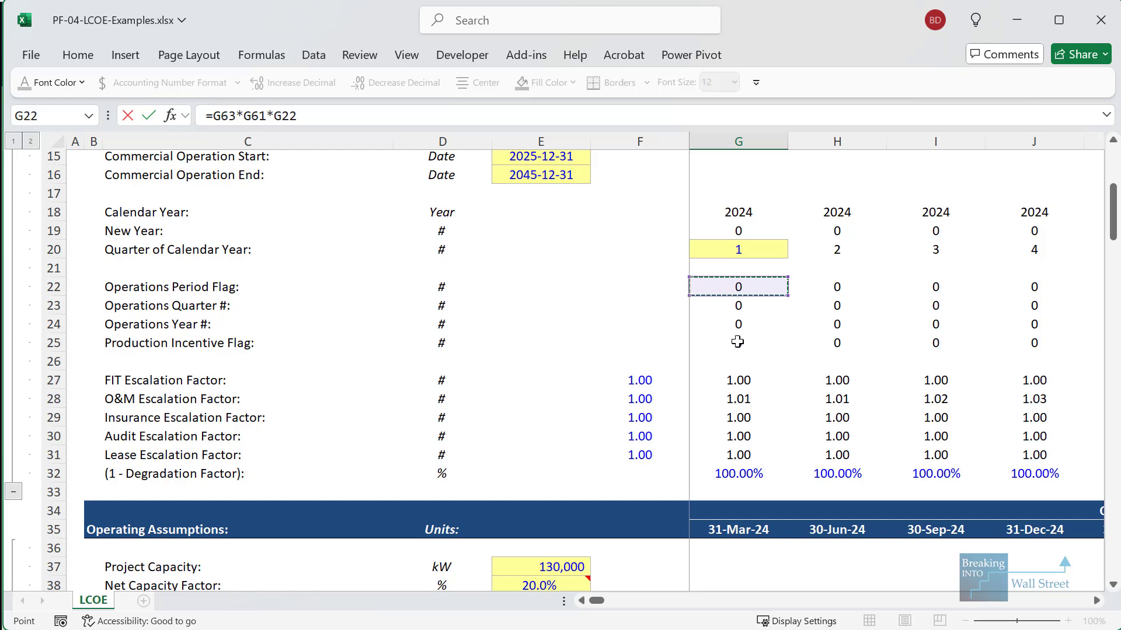
pyautogui.hotkey('ctrl', 'Return')
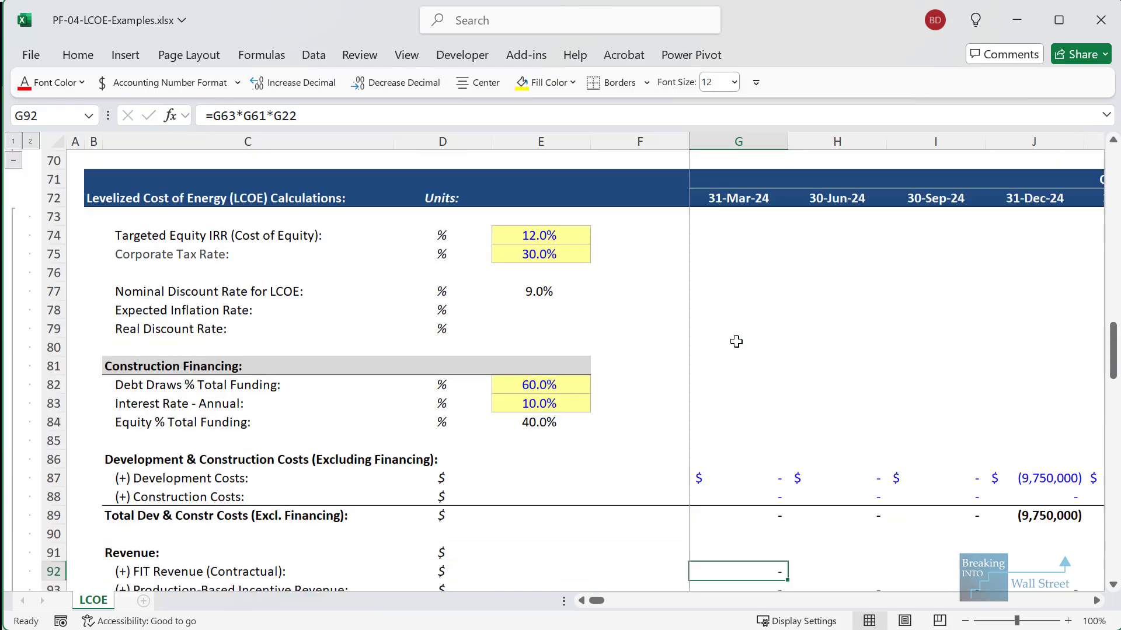
# Step: Paste the FIT revenue formula as formulas only across H92 to the final quarter
pyautogui.hotkey('ctrl', 'c')
pyautogui.press('Down')
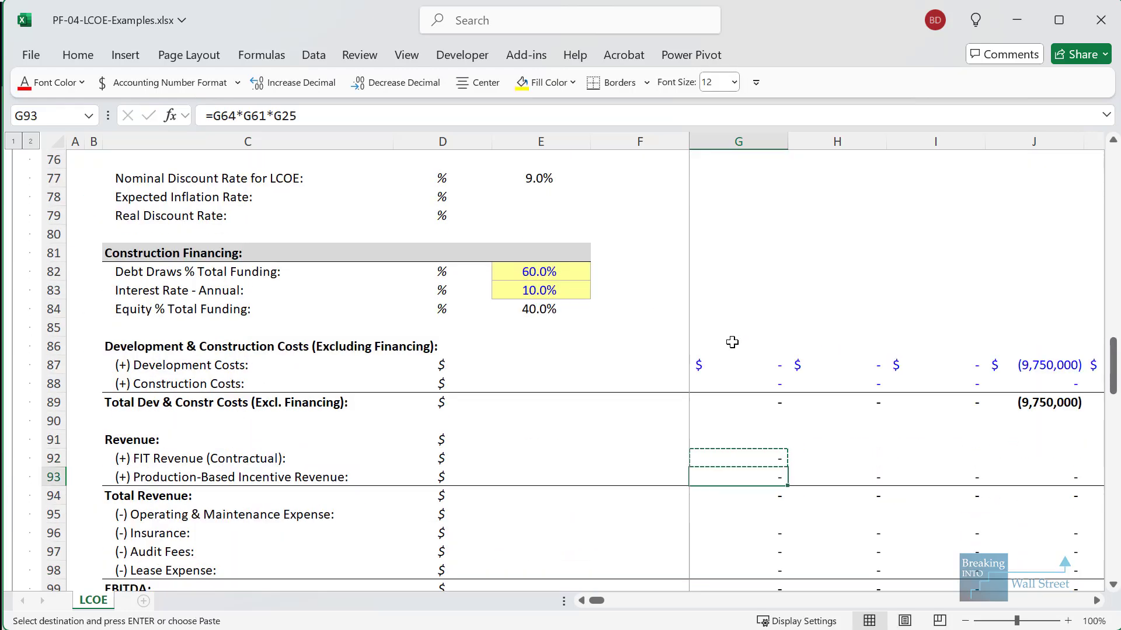
pyautogui.press('Down')
pyautogui.hotkey('ctrl', 'Right')
pyautogui.press('Up')
pyautogui.press('Up')
pyautogui.hotkey('ctrl', 'shift', 'Left')
pyautogui.hotkey('shift', 'Right')
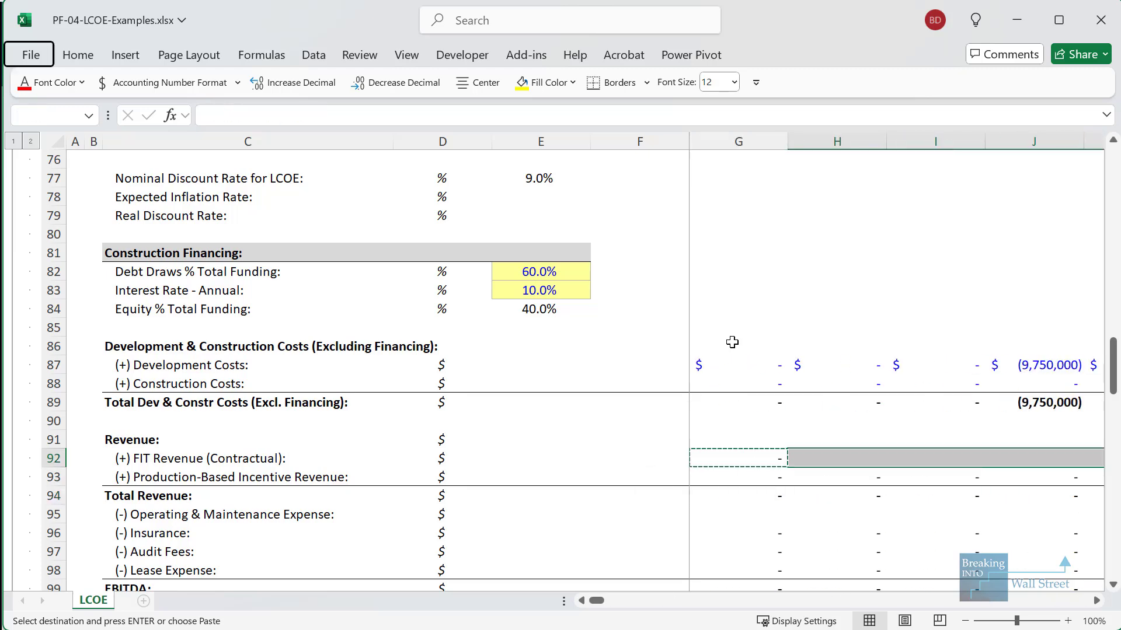
pyautogui.hotkey('ctrl', 'alt', 'v')
pyautogui.press('f')
pyautogui.press('Return')
# Step: Go back to the start of row 92 and select the first-quarter O&M Expense cell
pyautogui.press('Left')
pyautogui.hotkey('ctrl', 'Left')
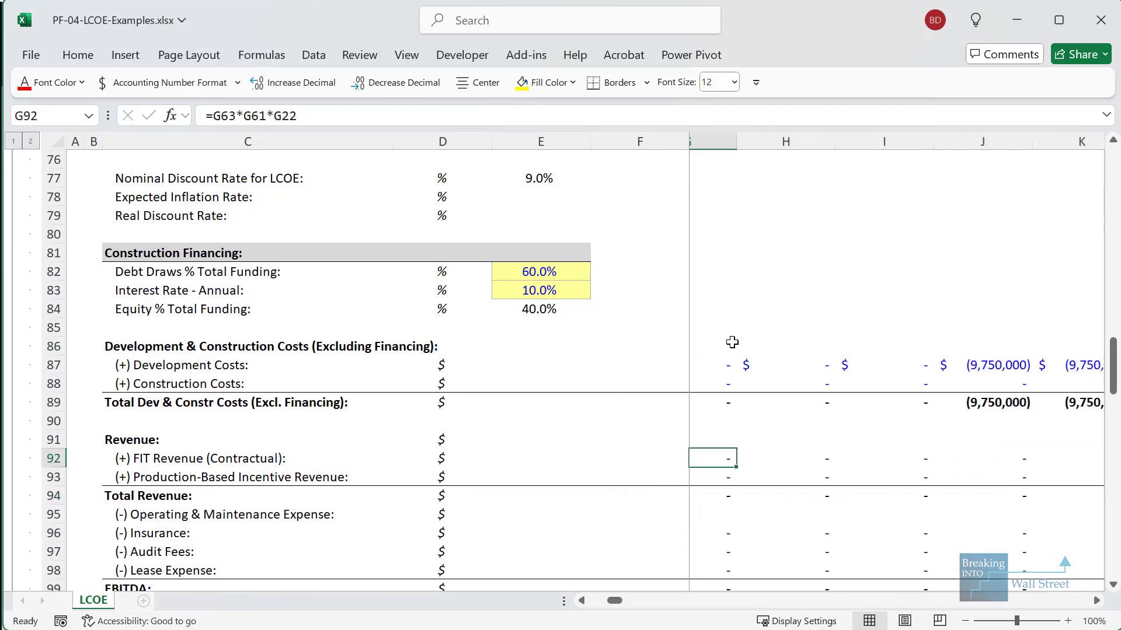
pyautogui.press('Left')
pyautogui.scroll(-2, 703, 368)
pyautogui.click(738, 399)
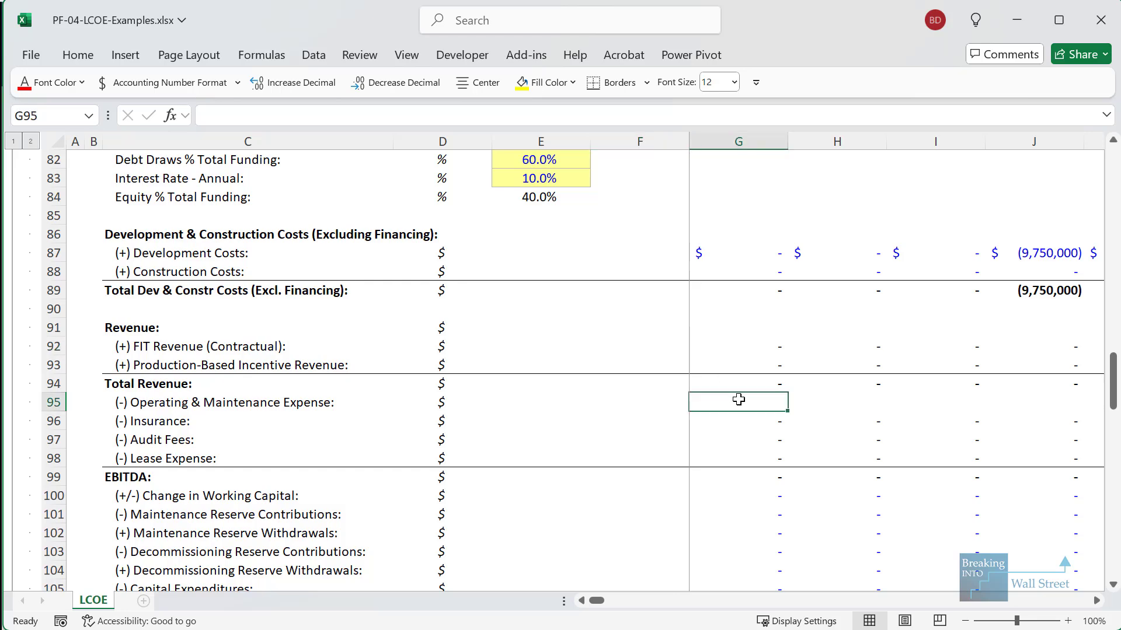
# Step: In G95, enter the O&M rate × Capacity / Quarters_in_Year × operations flag formula
pyautogui.scroll(-1, 738, 403)
pyautogui.write('=-')
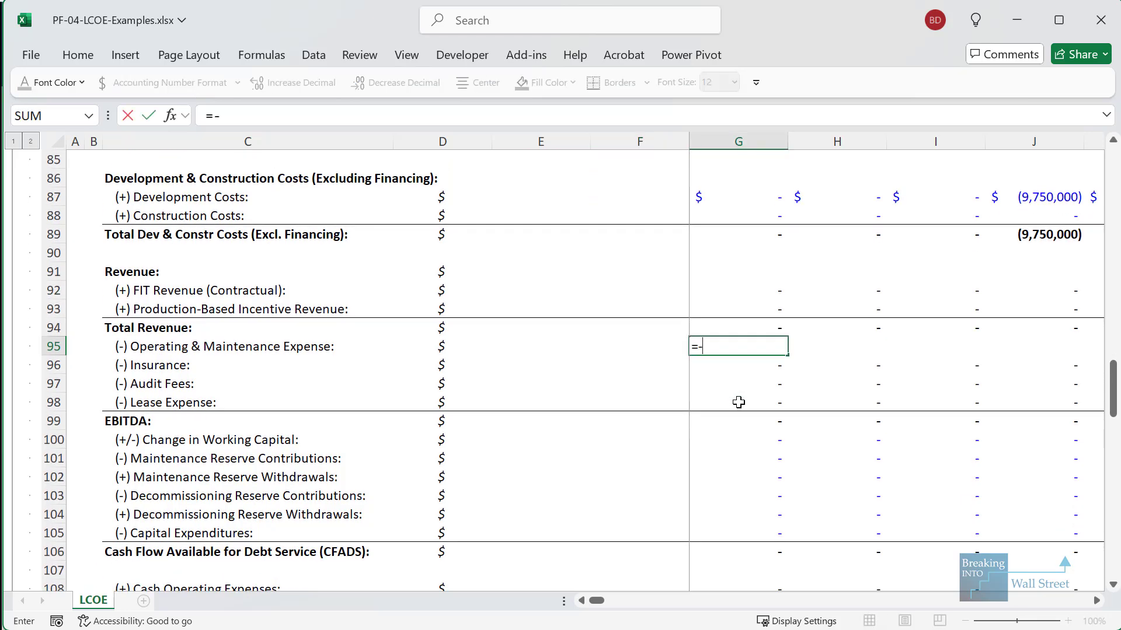
pyautogui.scroll(7, 739, 403)
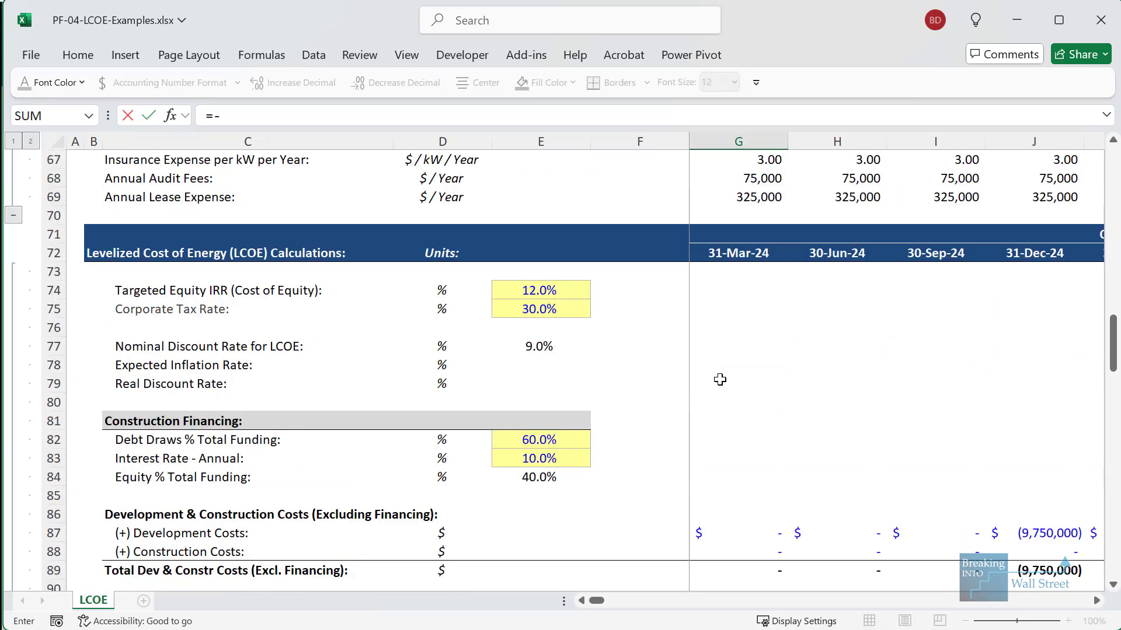
pyautogui.scroll(1, 712, 309)
pyautogui.click(758, 252)
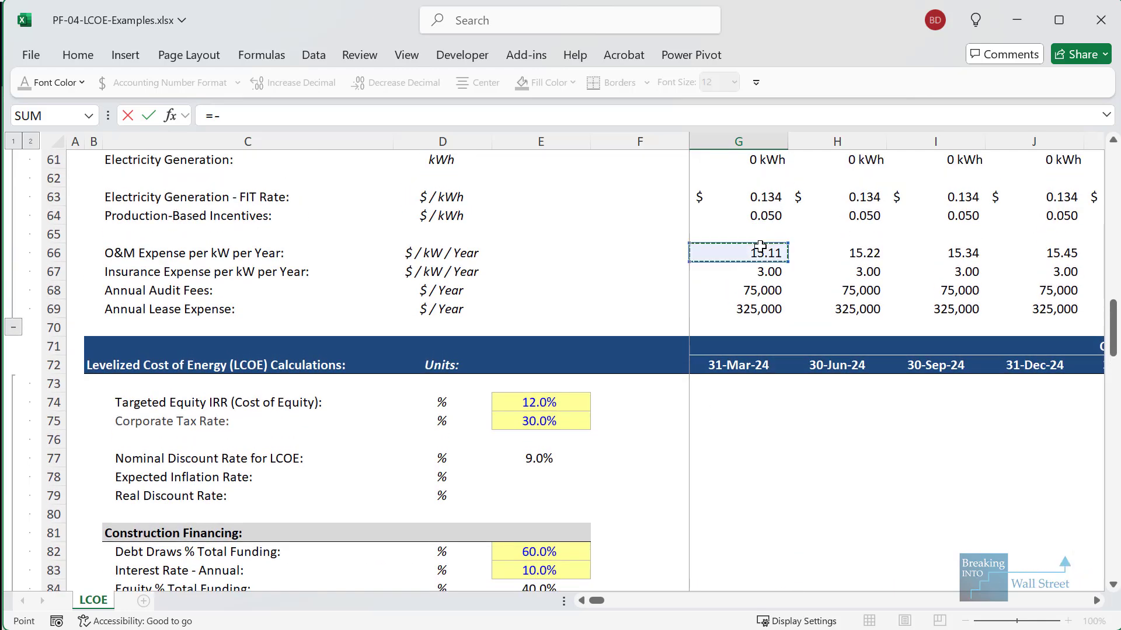
pyautogui.write('*')
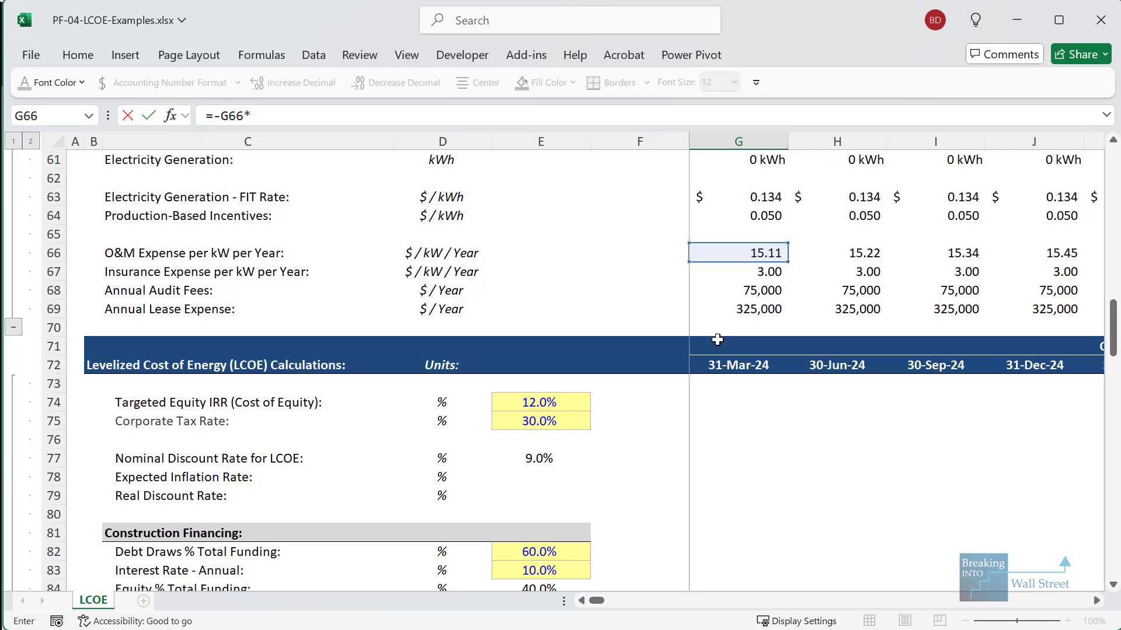
pyautogui.scroll(2, 717, 340)
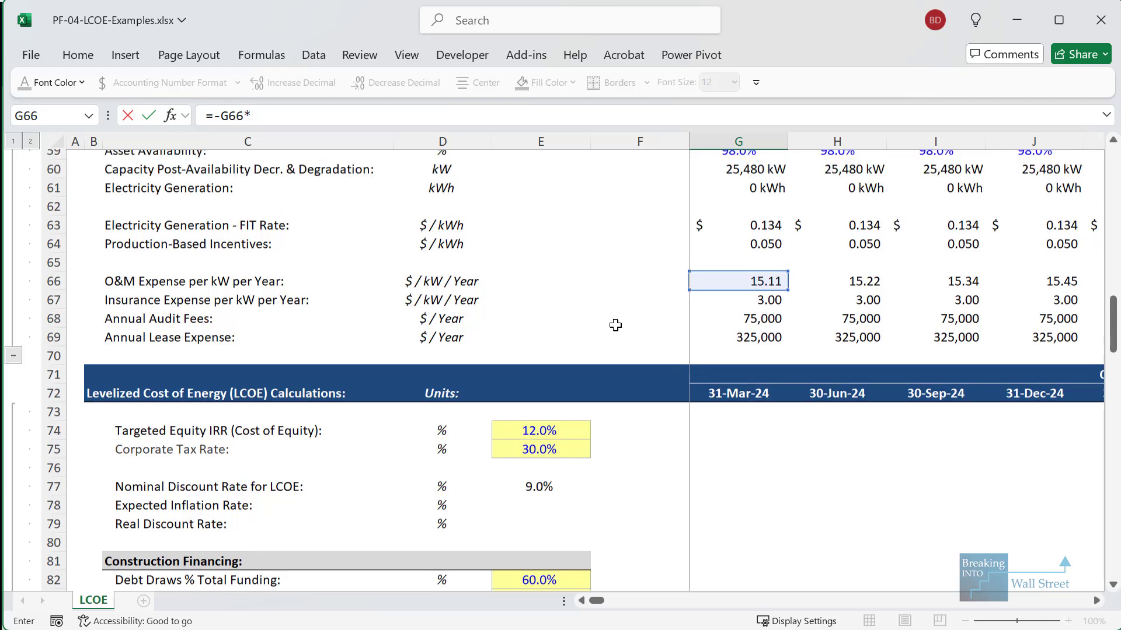
pyautogui.scroll(6, 453, 360)
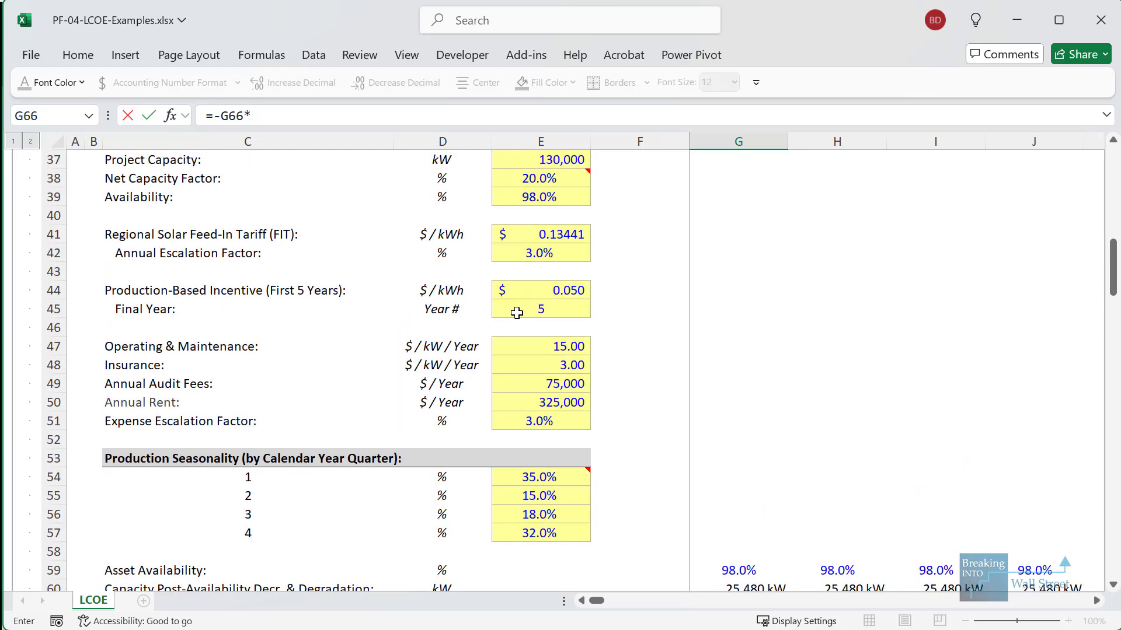
pyautogui.scroll(1, 518, 313)
pyautogui.click(570, 216)
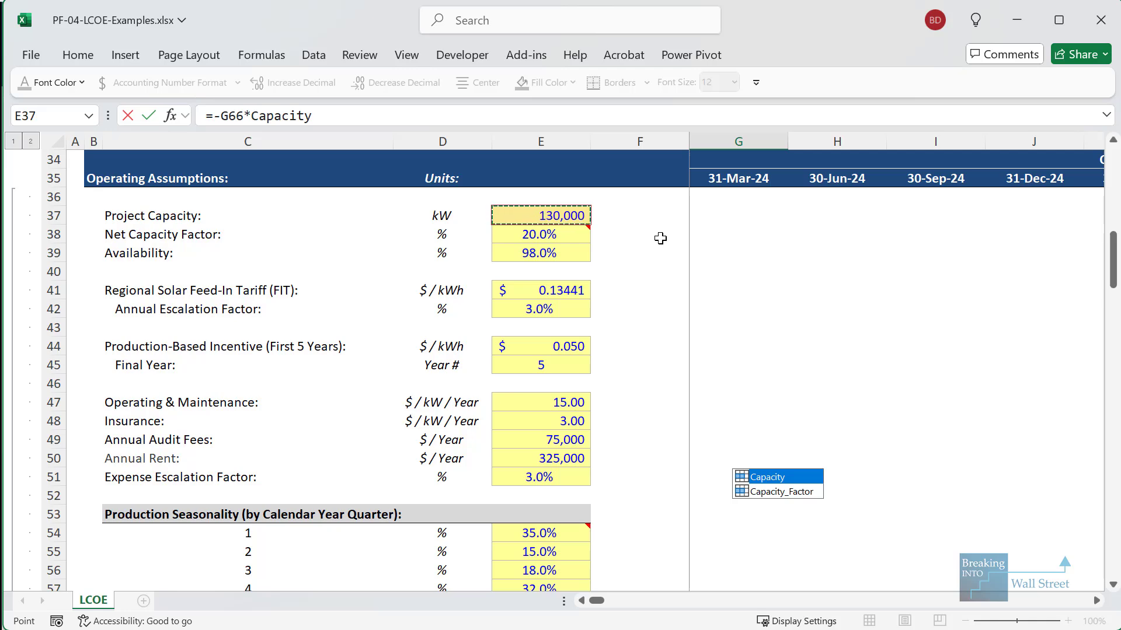
pyautogui.scroll(11, 660, 238)
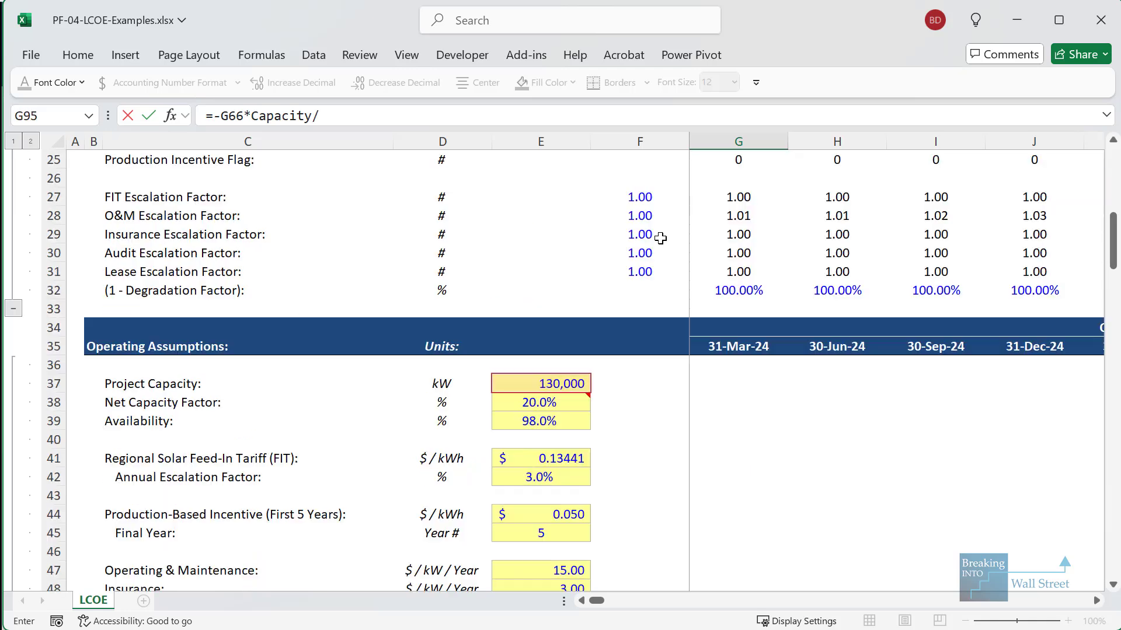
pyautogui.click(562, 390)
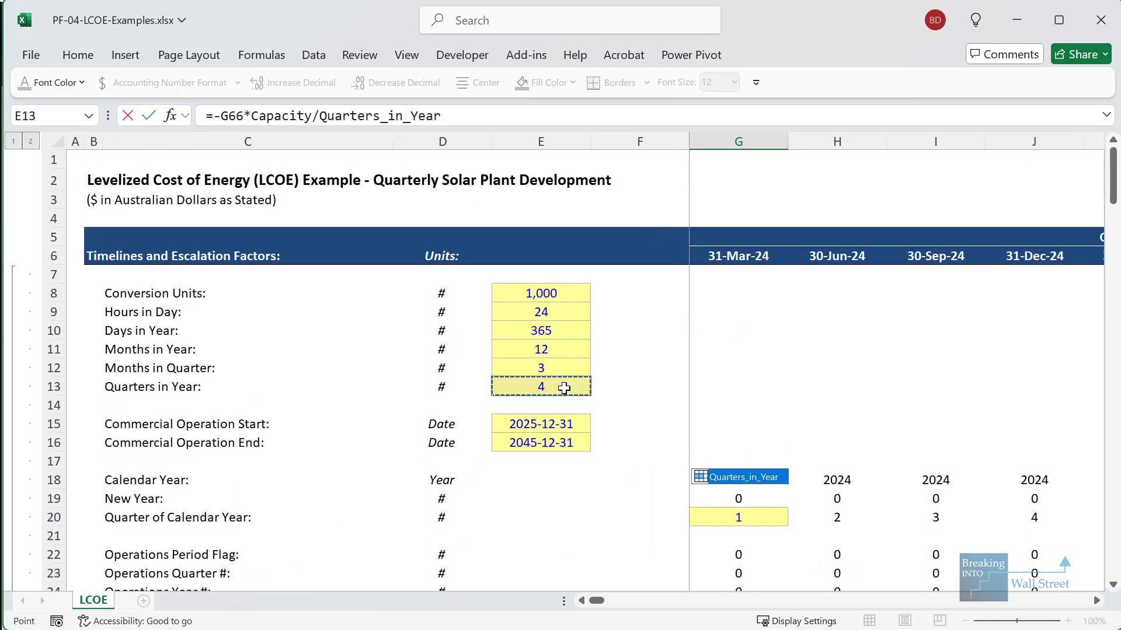
pyautogui.write('*')
pyautogui.scroll(-4, 655, 411)
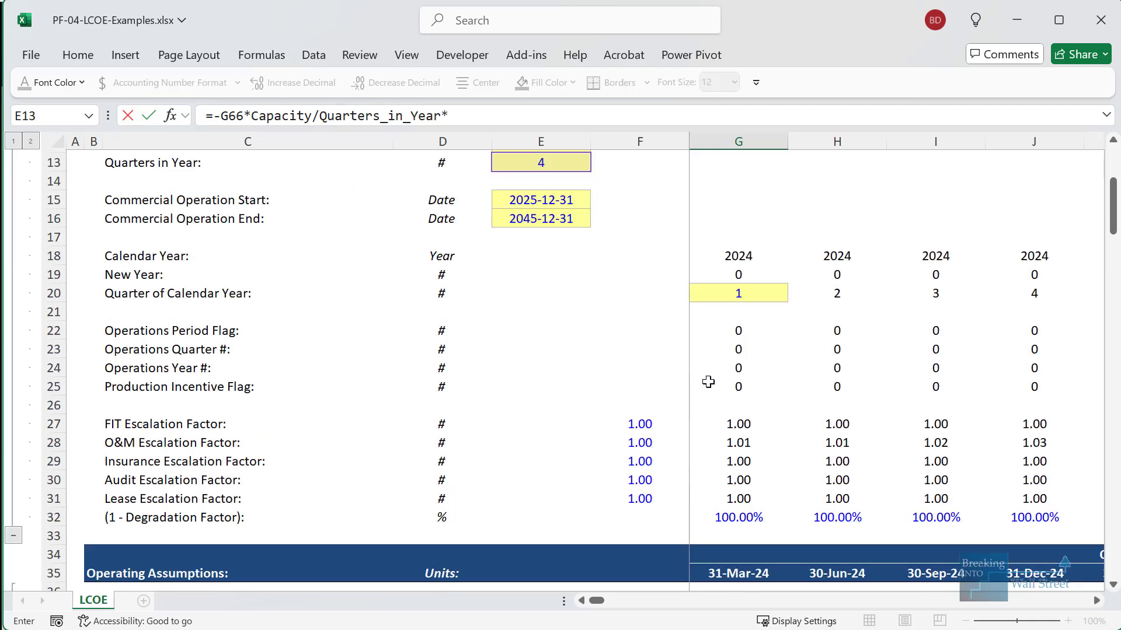
pyautogui.click(737, 333)
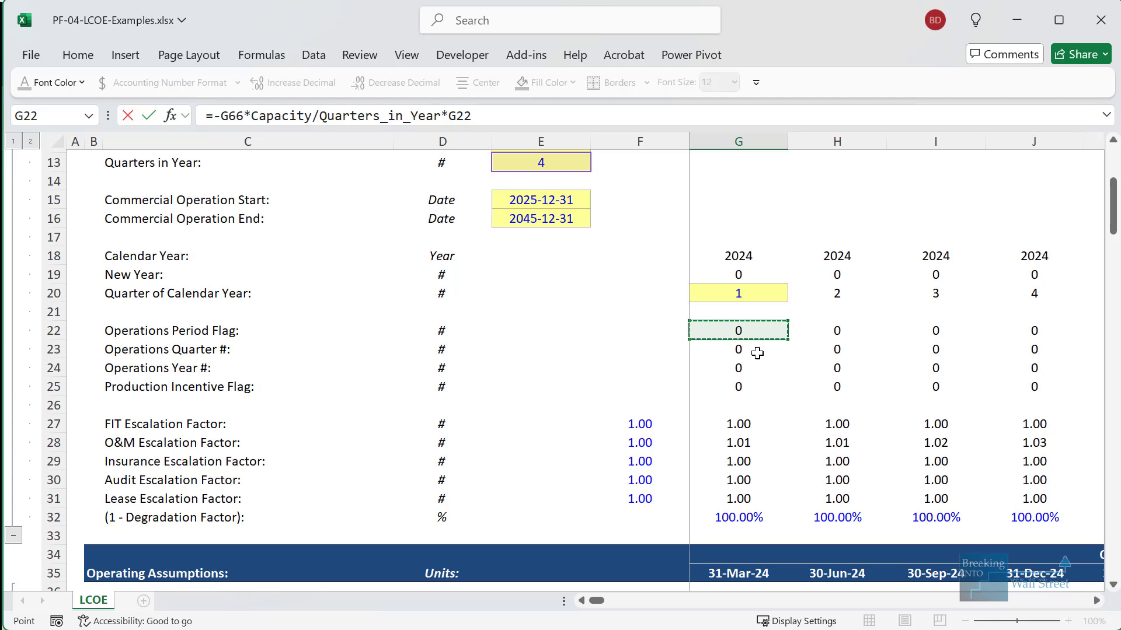
pyautogui.hotkey('ctrl', 'Return')
# Step: Paste the O&M expense formula as formulas only across H95 to the end of row 95
pyautogui.hotkey('ctrl', 'c')
pyautogui.press('Up')
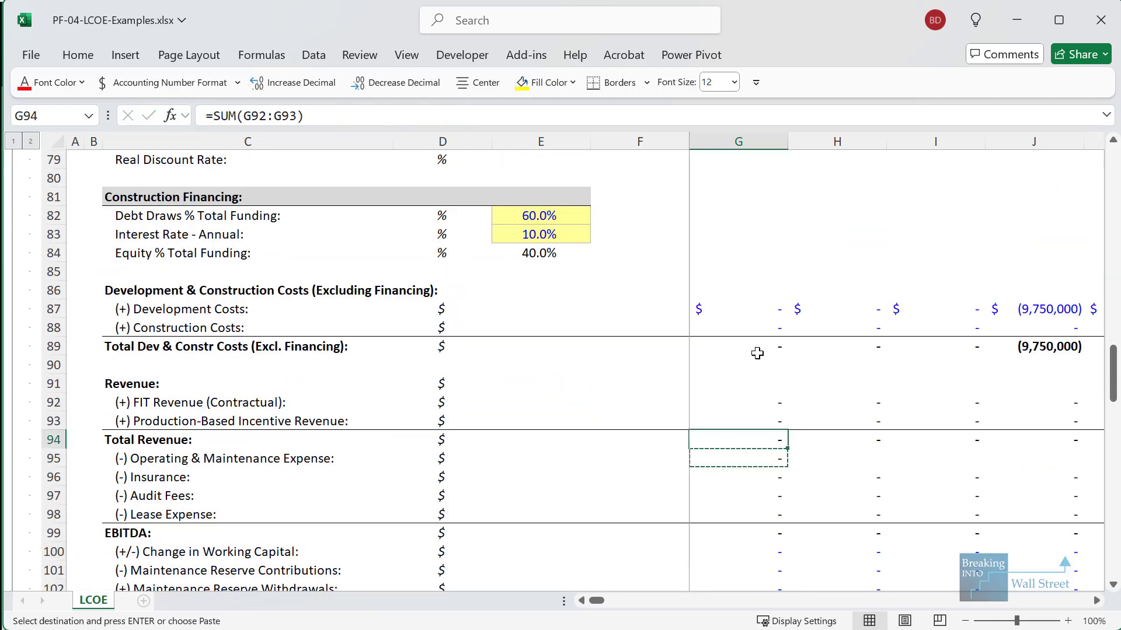
pyautogui.hotkey('ctrl', 'Right')
pyautogui.press('Down')
pyautogui.hotkey('ctrl', 'shift', 'Left')
pyautogui.hotkey('shift', 'Right')
pyautogui.hotkey('ctrl', 'alt', 'v')
pyautogui.press('f')
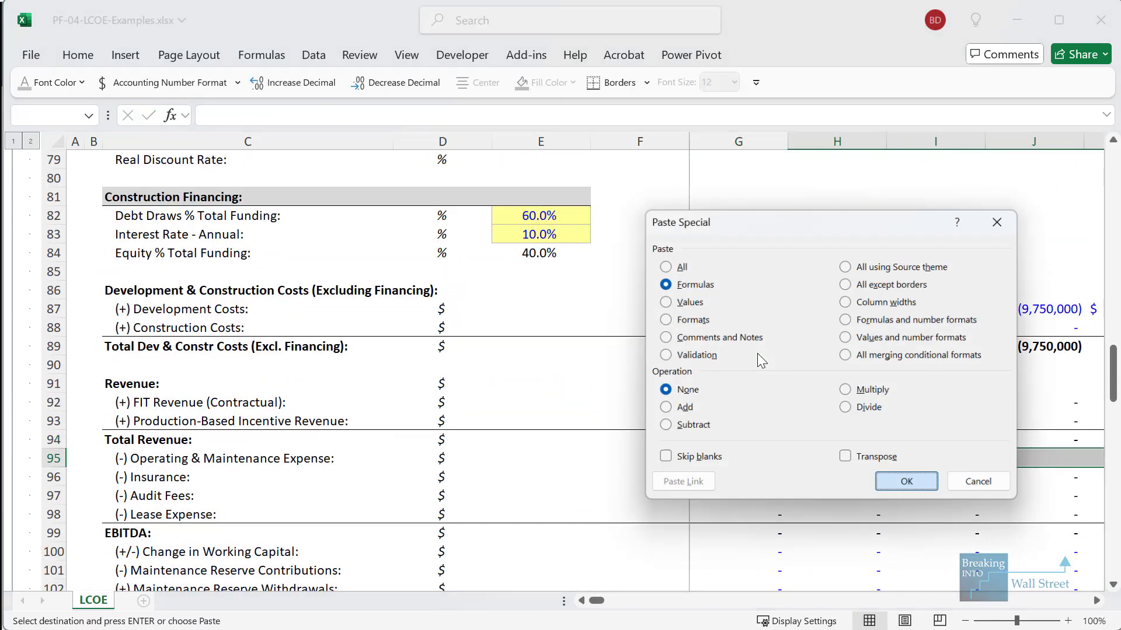
pyautogui.press('Return')
pyautogui.hotkey('ctrl', 'Left')
pyautogui.hotkey('ctrl', 'Left')
pyautogui.hotkey('ctrl', 'Right')
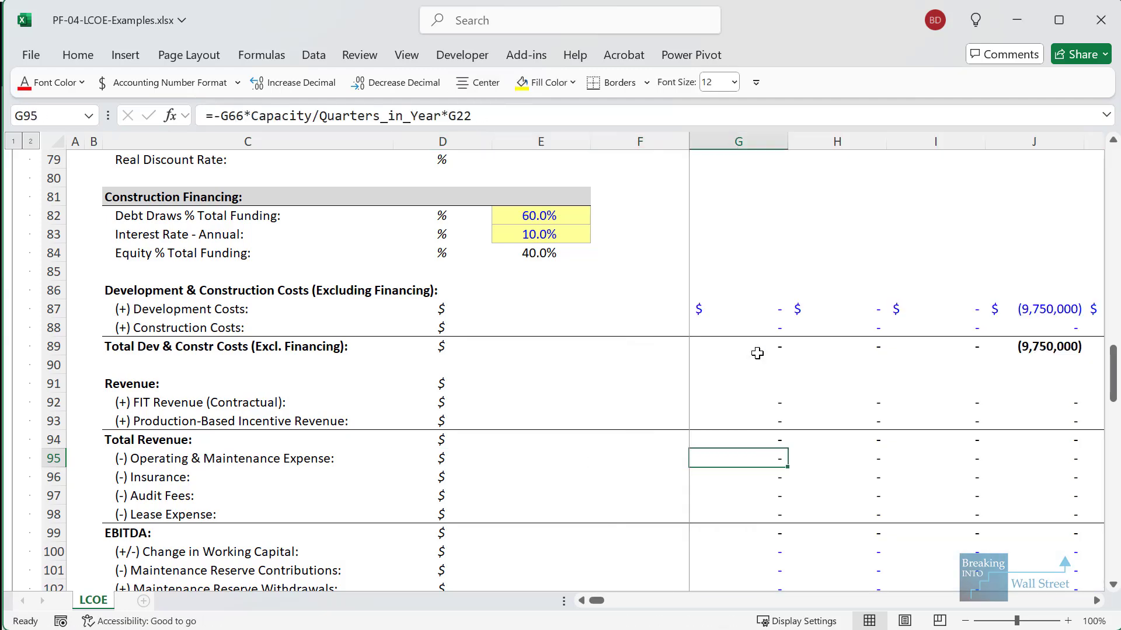
pyautogui.scroll(-5, 756, 354)
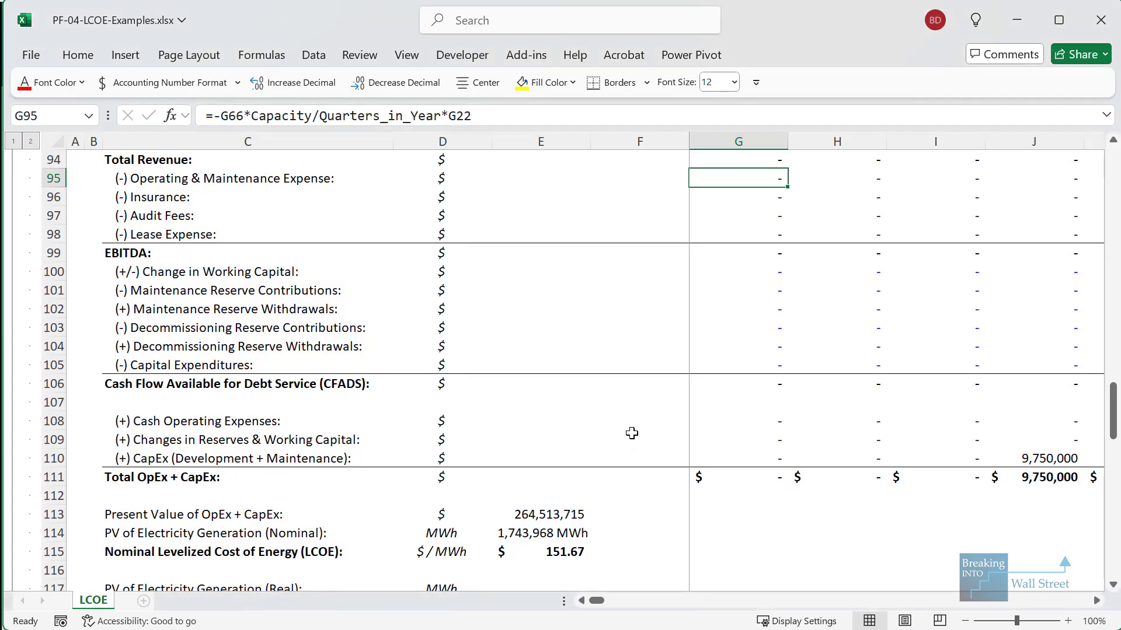
# Step: Review the total development and construction cost rows, then switch to PowerPoint slide 7
pyautogui.scroll(5, 630, 433)
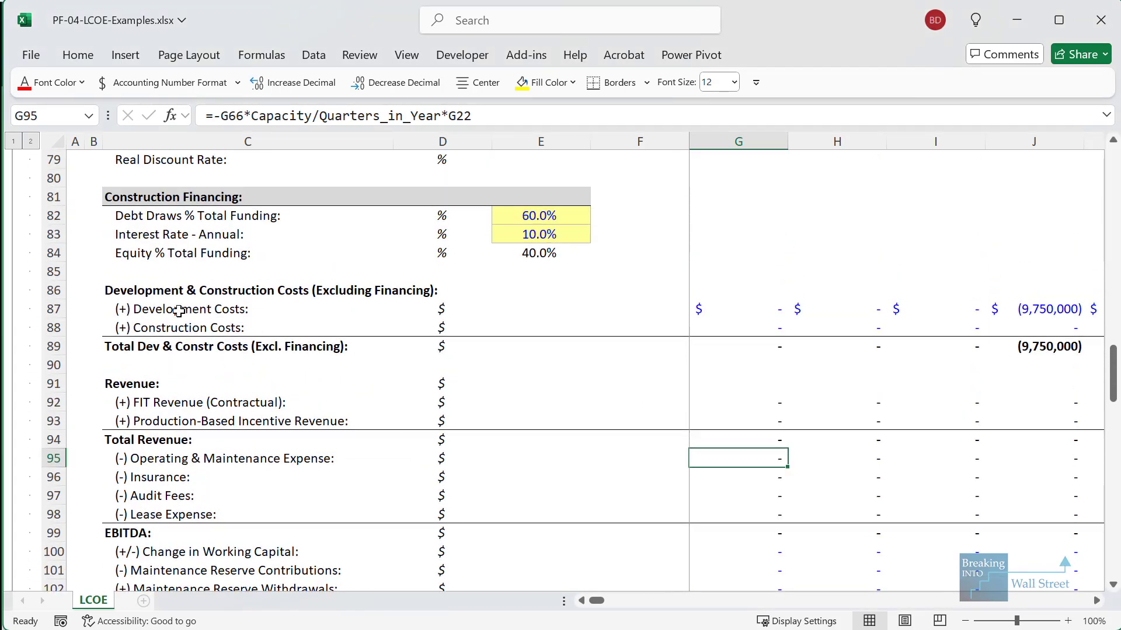
pyautogui.moveTo(105, 279); pyautogui.dragTo(1105, 367)
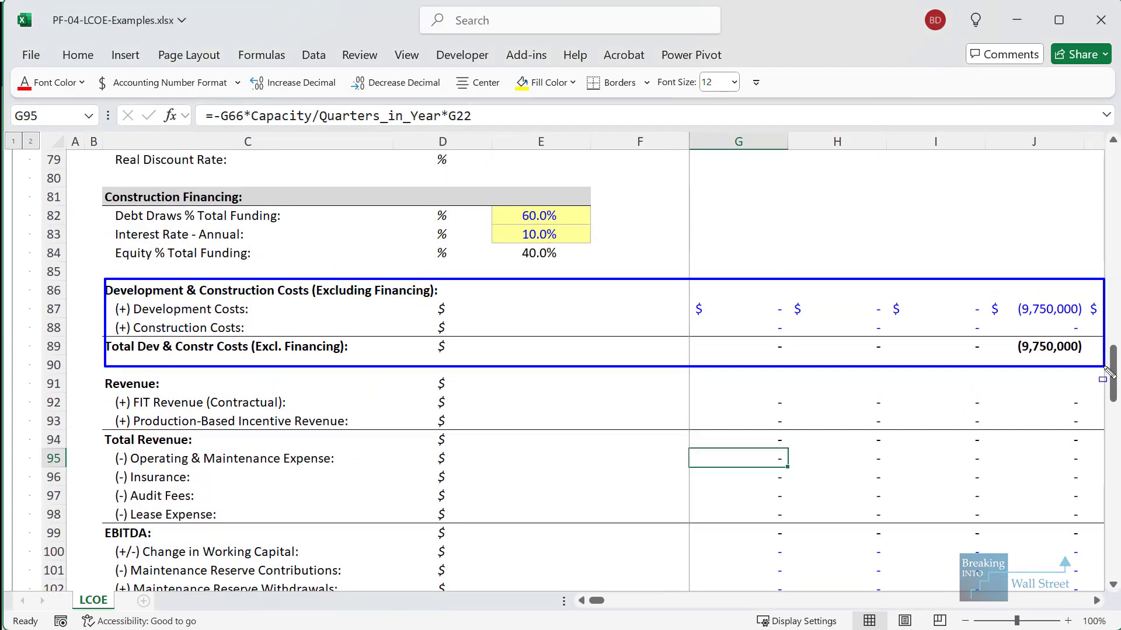
pyautogui.press('Escape')
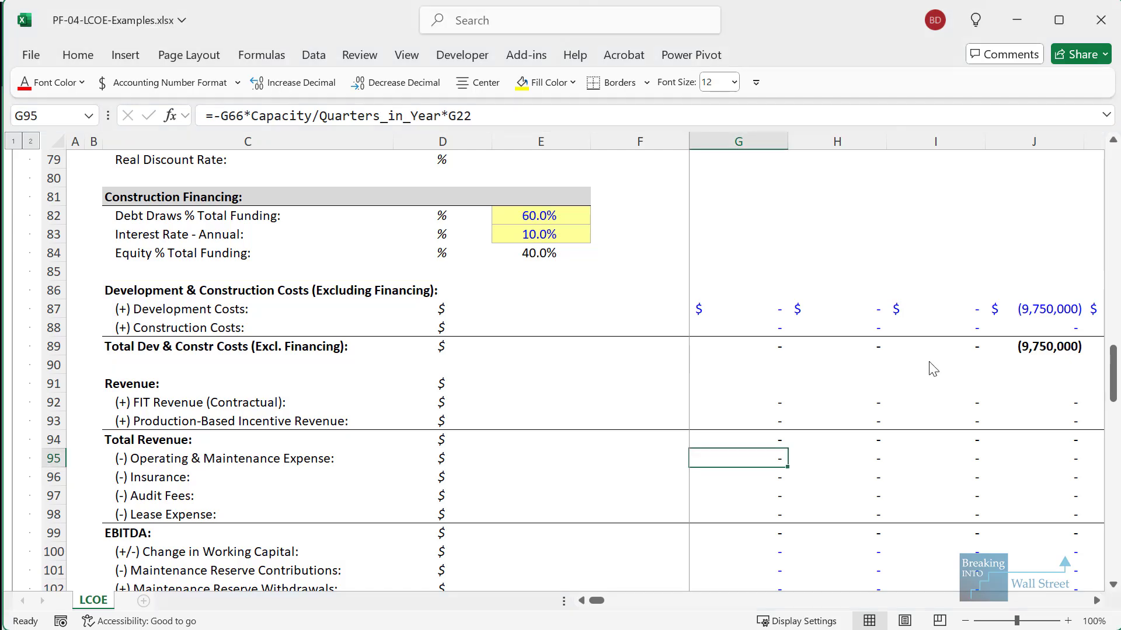
pyautogui.click(995, 348)
pyautogui.press('Right')
pyautogui.press('Right')
pyautogui.press('Right')
pyautogui.press('Left')
pyautogui.press('Left')
pyautogui.press('Left')
pyautogui.press('Left')
pyautogui.press('Left')
pyautogui.press('Left')
pyautogui.press('Left')
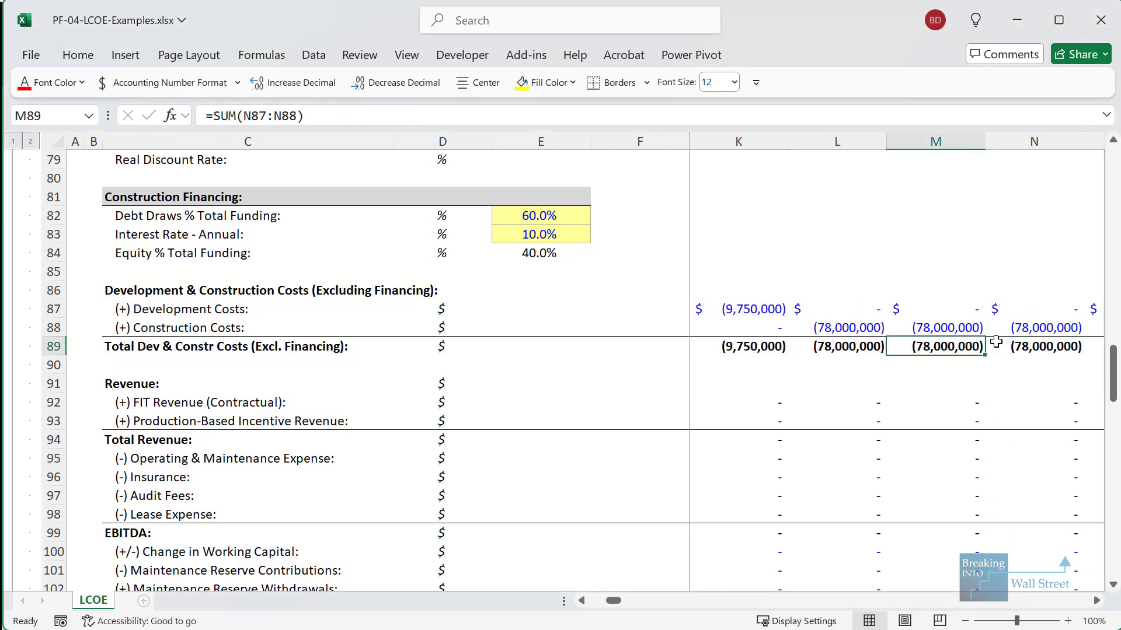
pyautogui.press('Left')
pyautogui.press('Left')
pyautogui.press('Left')
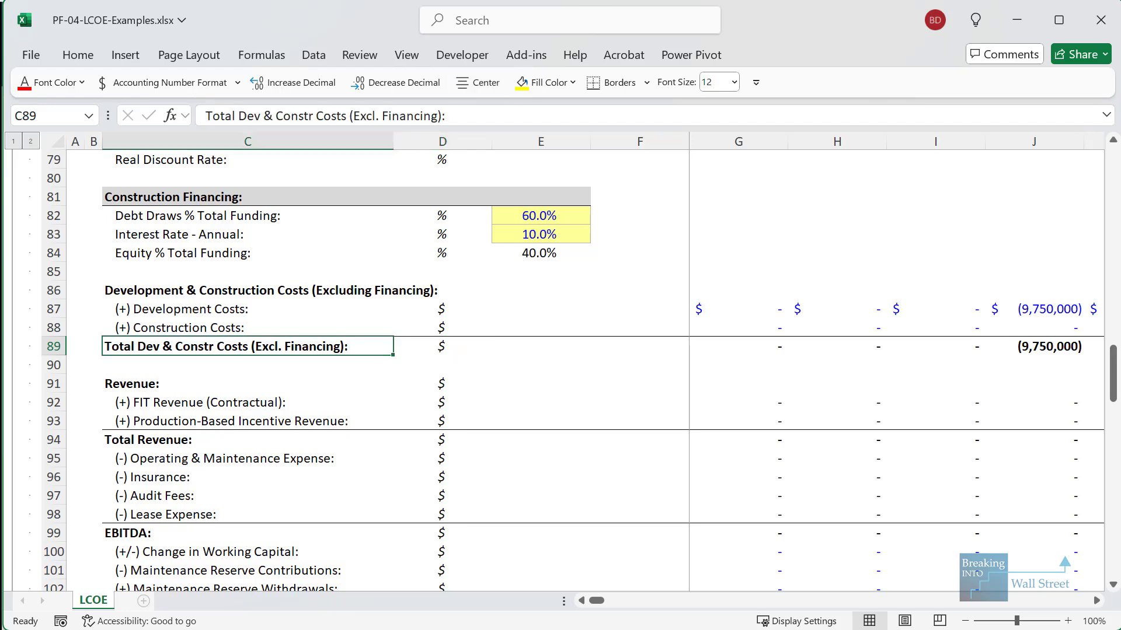
pyautogui.hotkey('alt', 'Tab')
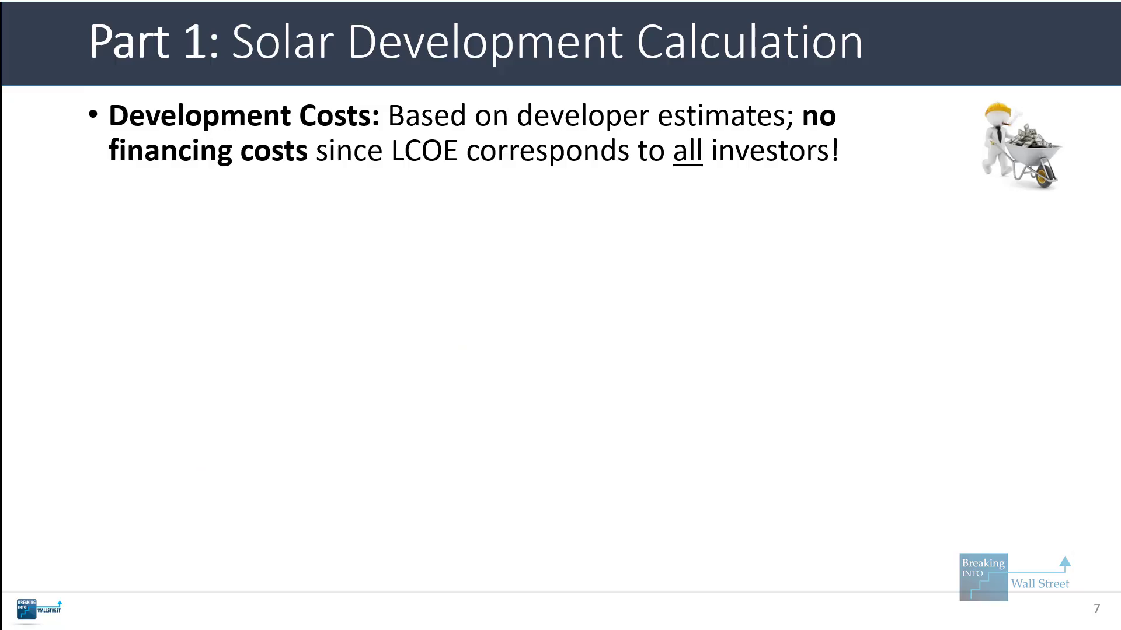
# Step: Reveal the PV of OpEx + CapEx and PV of Electricity Generated bullets, then return to Excel
pyautogui.press('Right')
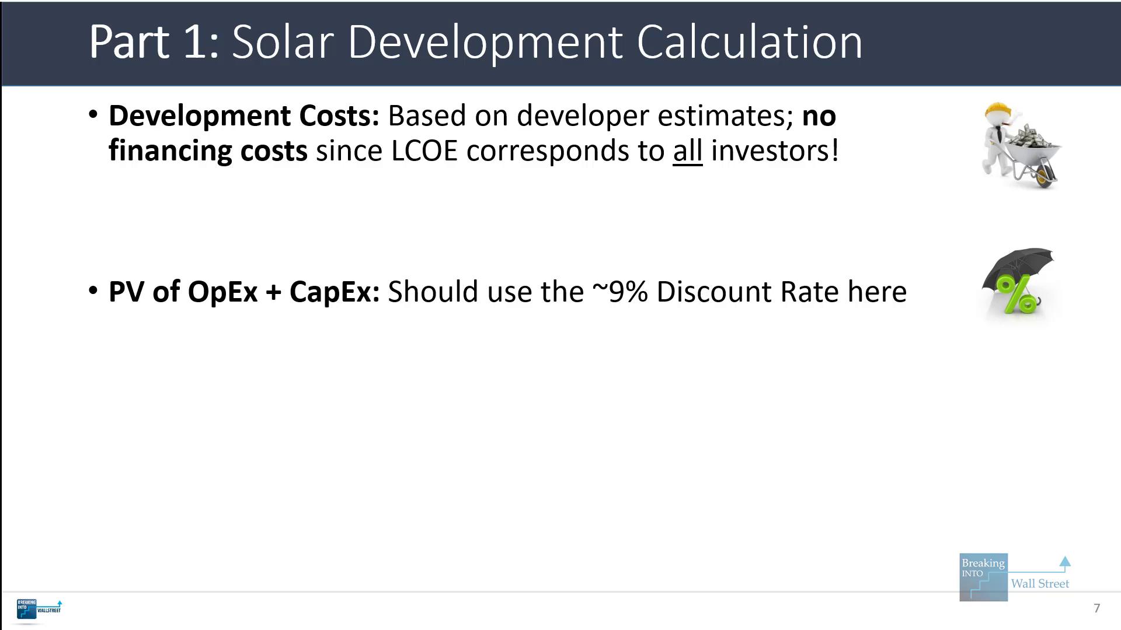
pyautogui.press('Right')
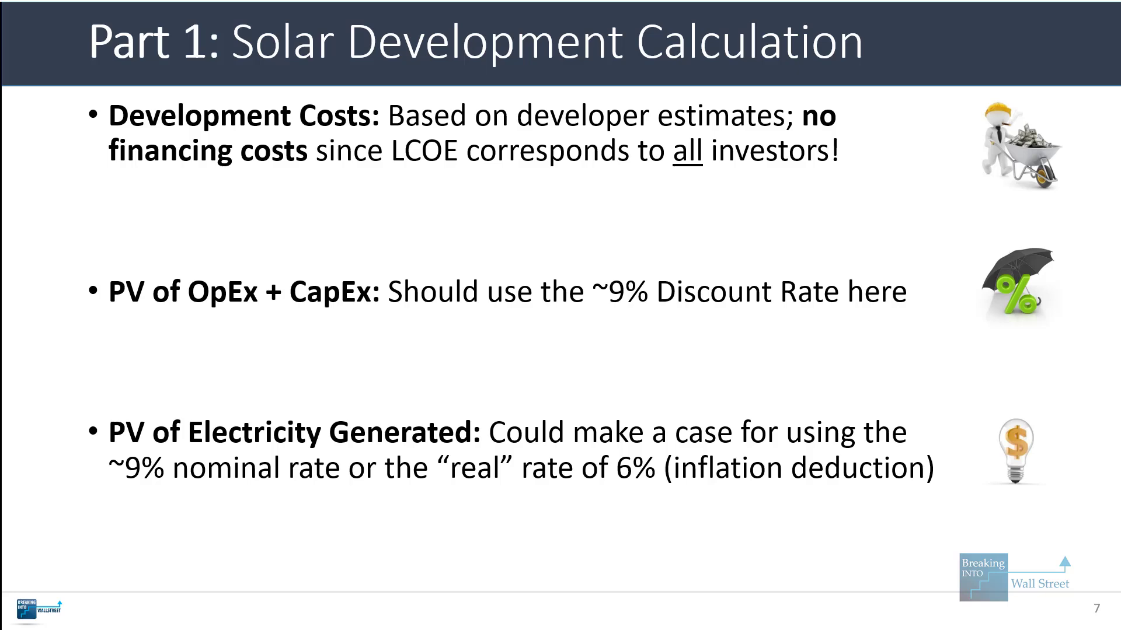
pyautogui.hotkey('alt', 'Tab')
pyautogui.scroll(1, 580, 328)
pyautogui.scroll(-7, 580, 328)
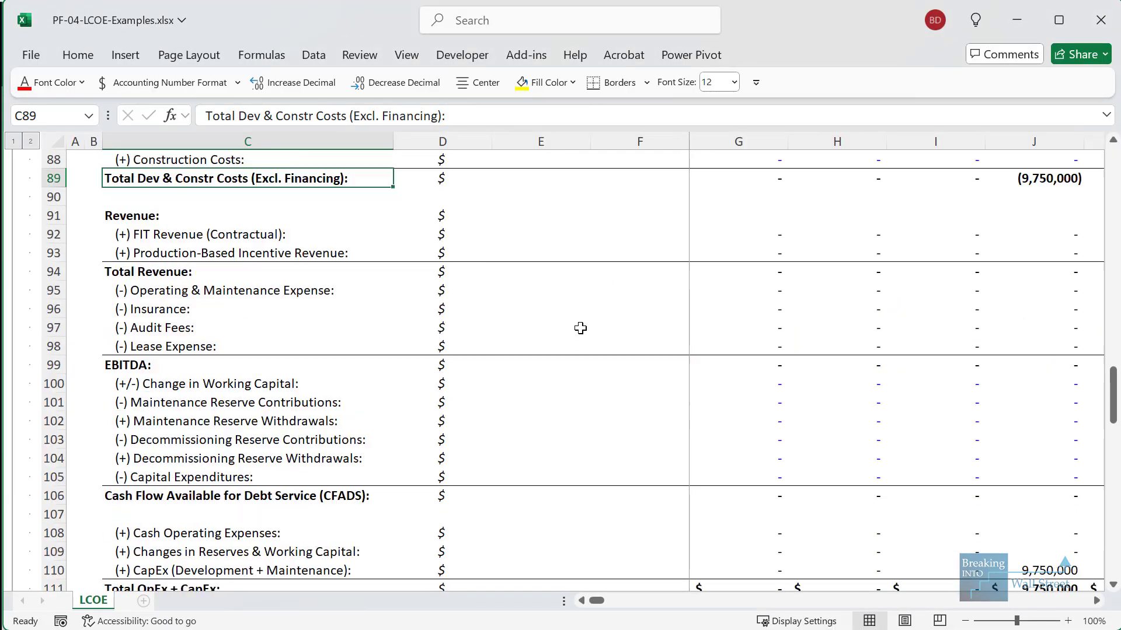
# Step: Link the Expected Inflation Rate in E78 to the expense escalation factor, giving 3.0%
pyautogui.scroll(-1, 580, 328)
pyautogui.click(566, 441)
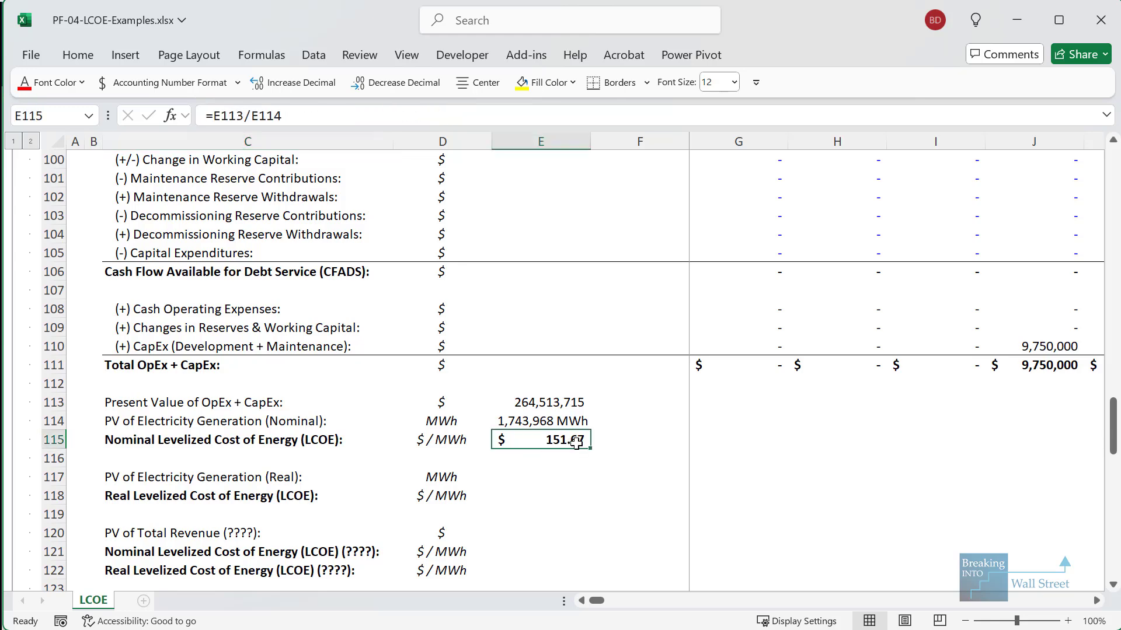
pyautogui.scroll(10, 572, 420)
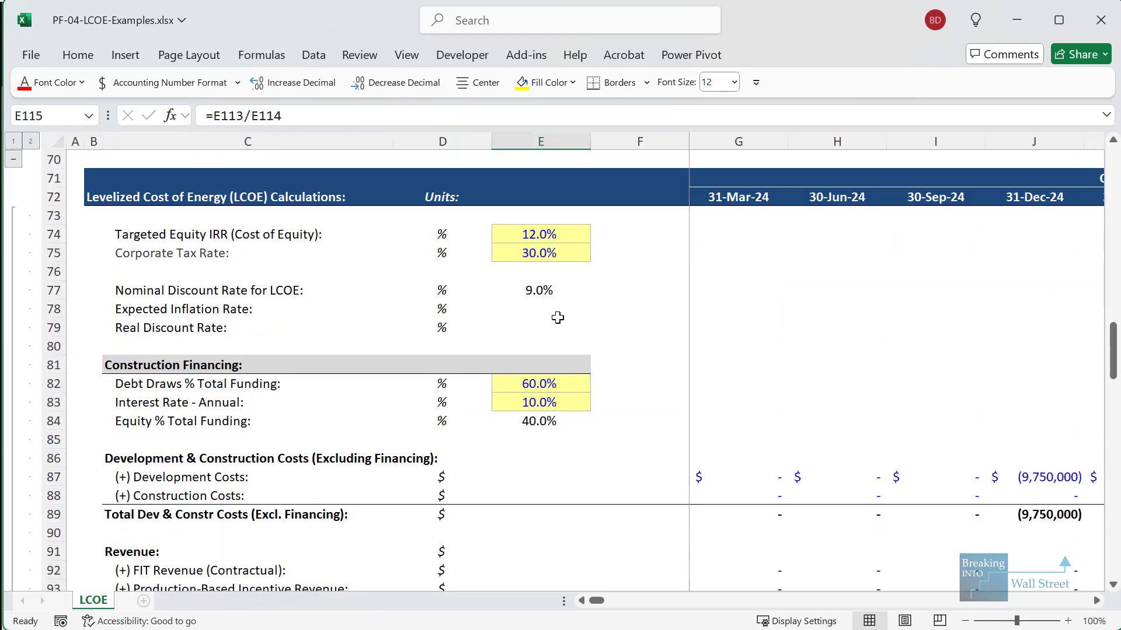
pyautogui.click(553, 311)
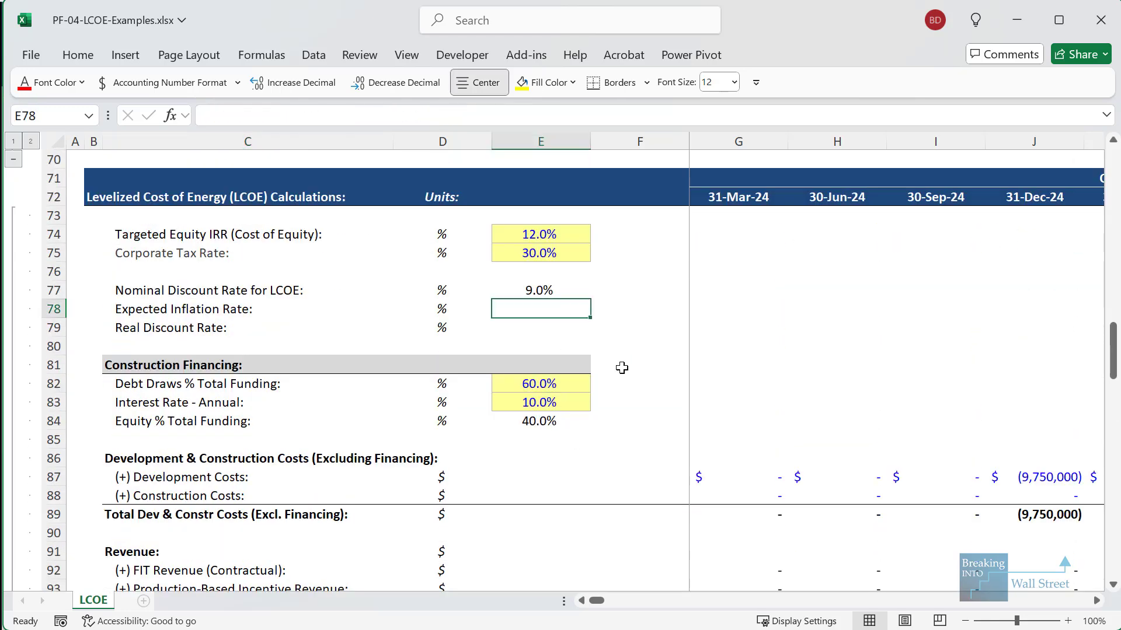
pyautogui.write('=')
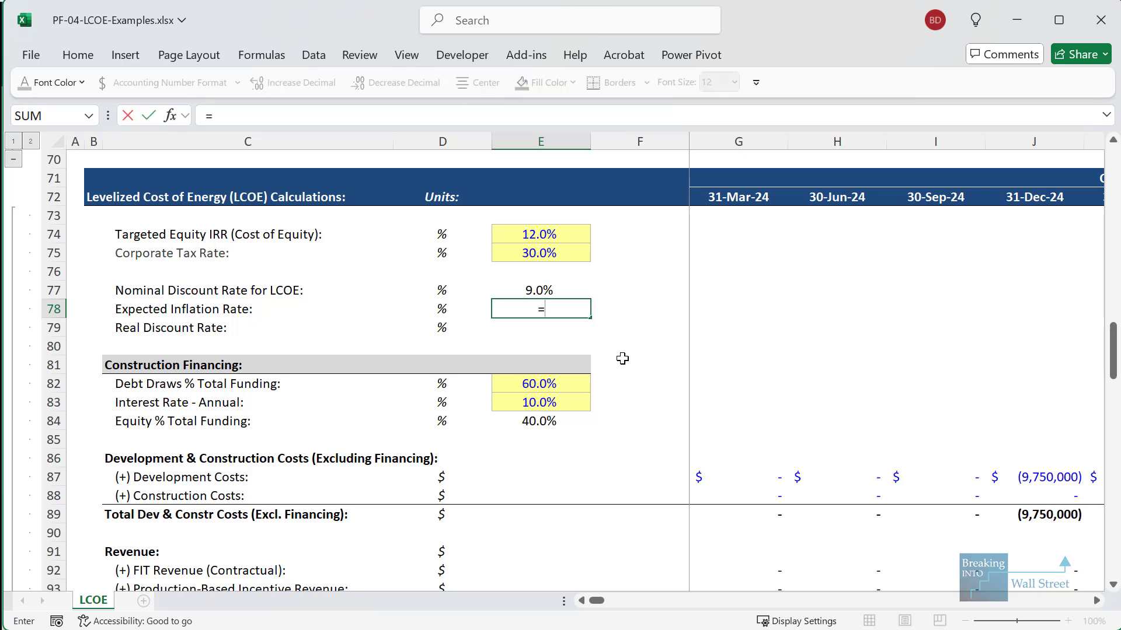
pyautogui.scroll(9, 618, 358)
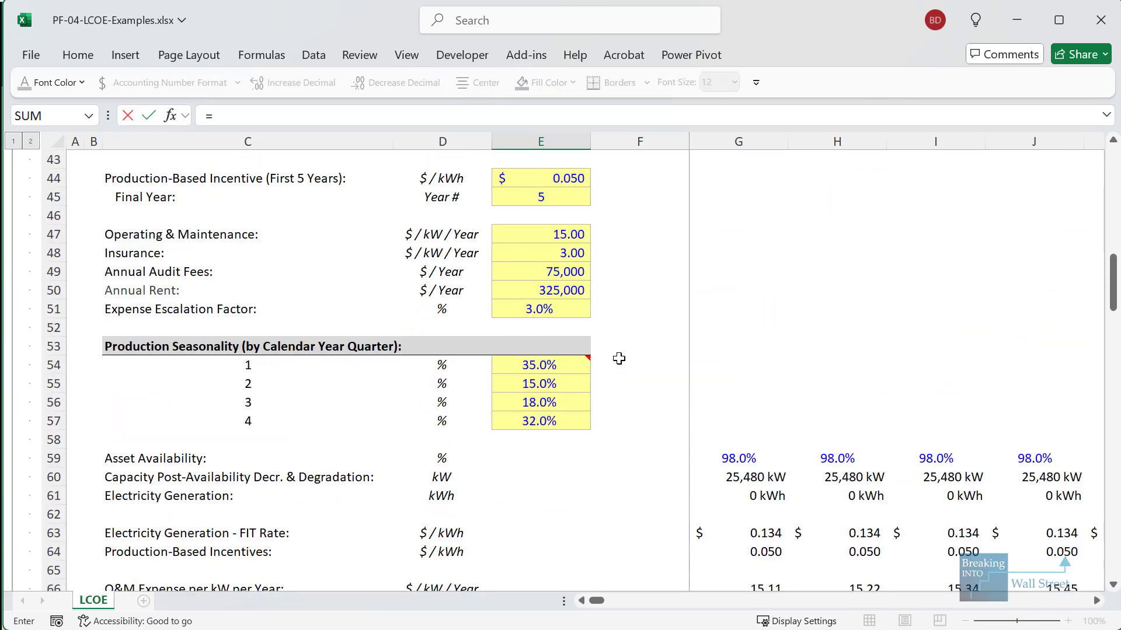
pyautogui.scroll(2, 618, 359)
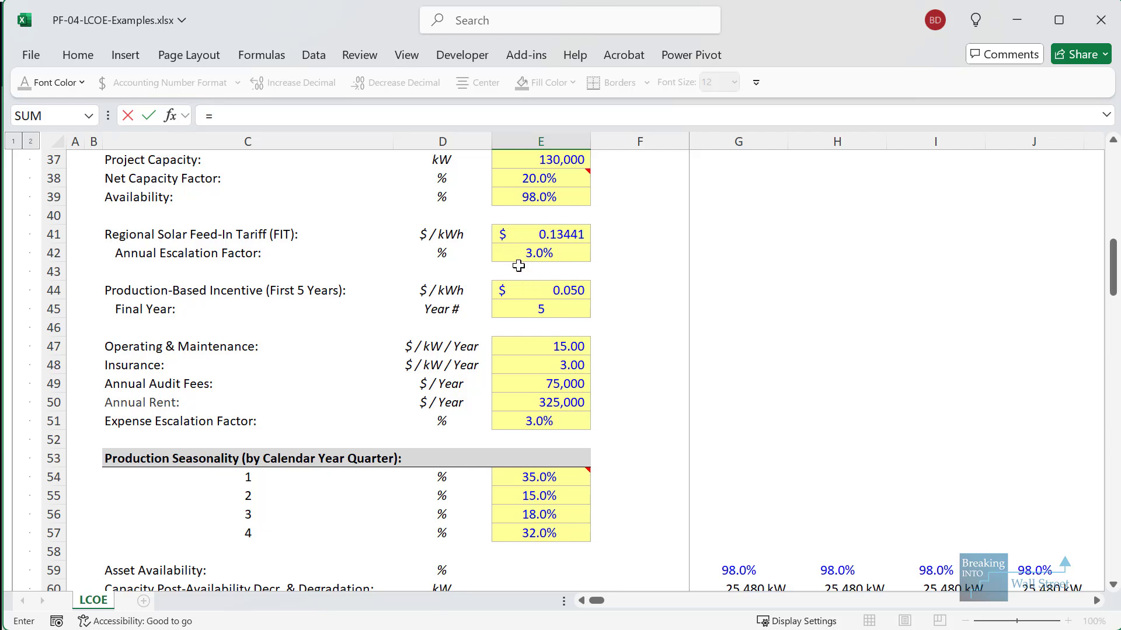
pyautogui.click(552, 424)
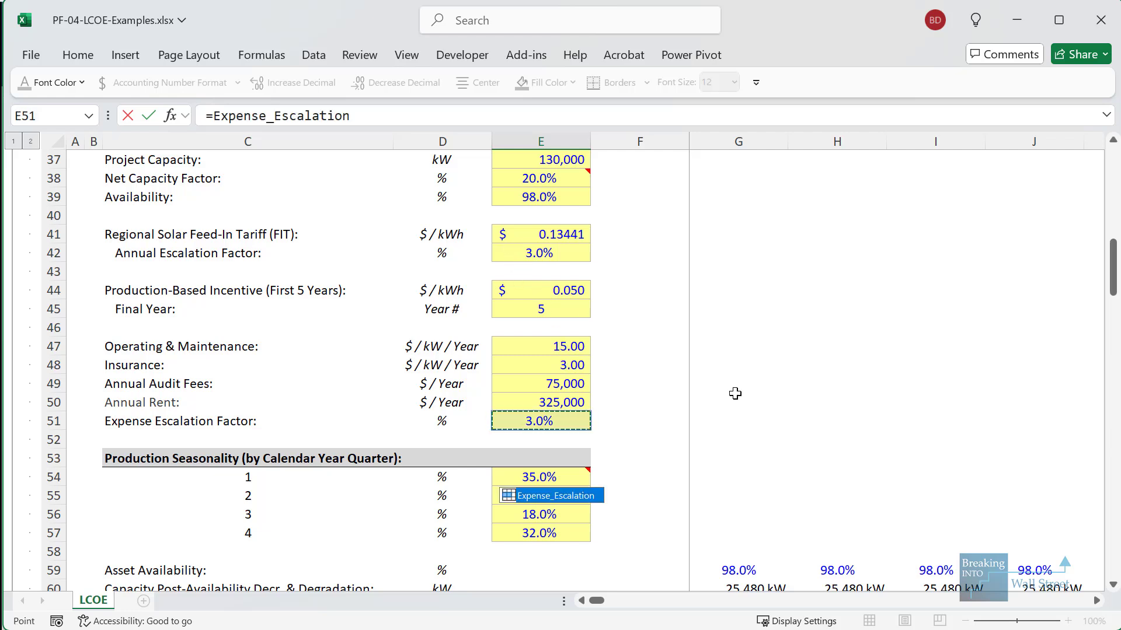
pyautogui.hotkey('ctrl', 'Return')
# Step: Set the Real Discount Rate in E79 to nominal discount rate minus inflation, giving 6.0%
pyautogui.scroll(-5, 703, 396)
pyautogui.press('Down')
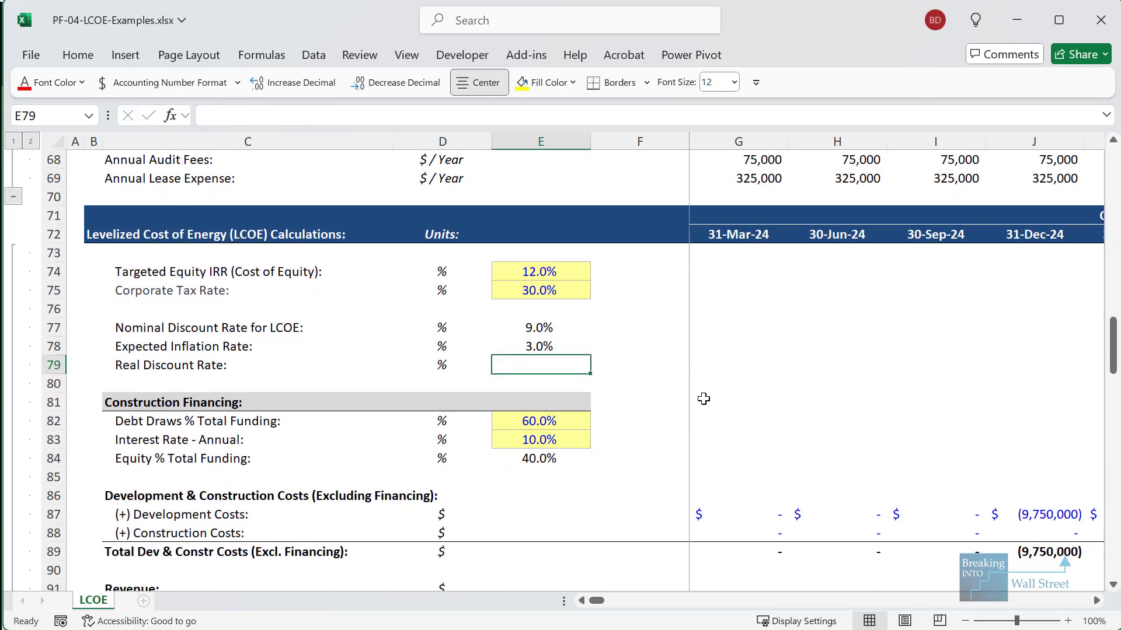
pyautogui.write('=')
pyautogui.press('Up')
pyautogui.press('Up')
pyautogui.write('-')
pyautogui.press('Up')
pyautogui.hotkey('ctrl', 'Return')
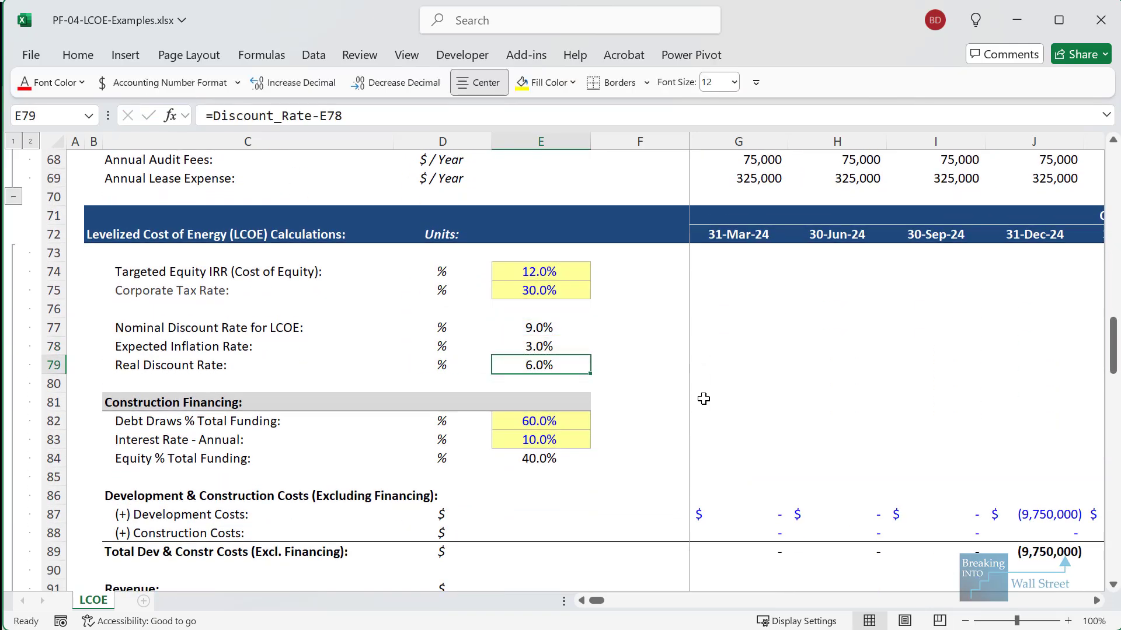
# Step: In E117, enter =XNPV(E79,G61:DV61,G35:DV35) for the generation PV at the real rate
pyautogui.scroll(-2, 688, 405)
pyautogui.scroll(-9, 676, 411)
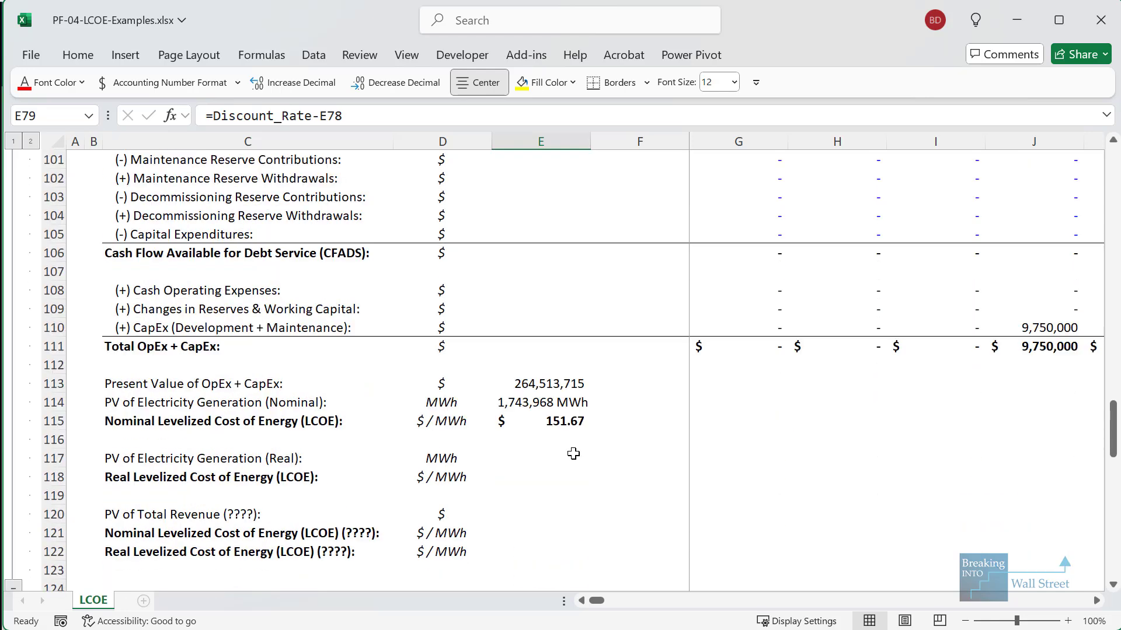
pyautogui.click(553, 459)
pyautogui.write('=XNPV(')
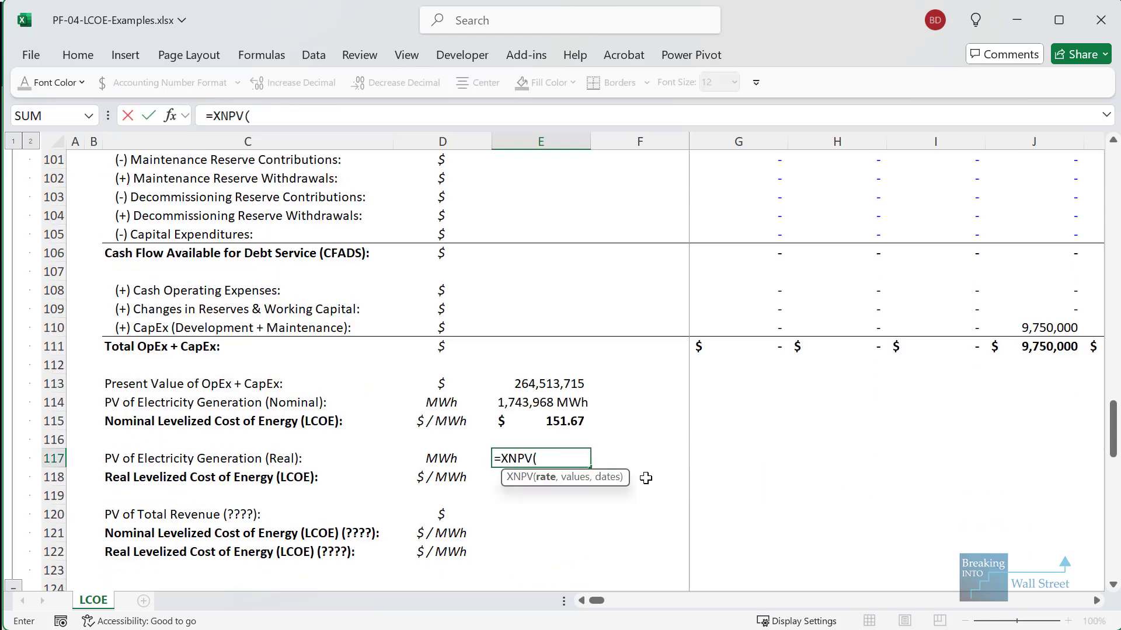
pyautogui.scroll(9, 627, 423)
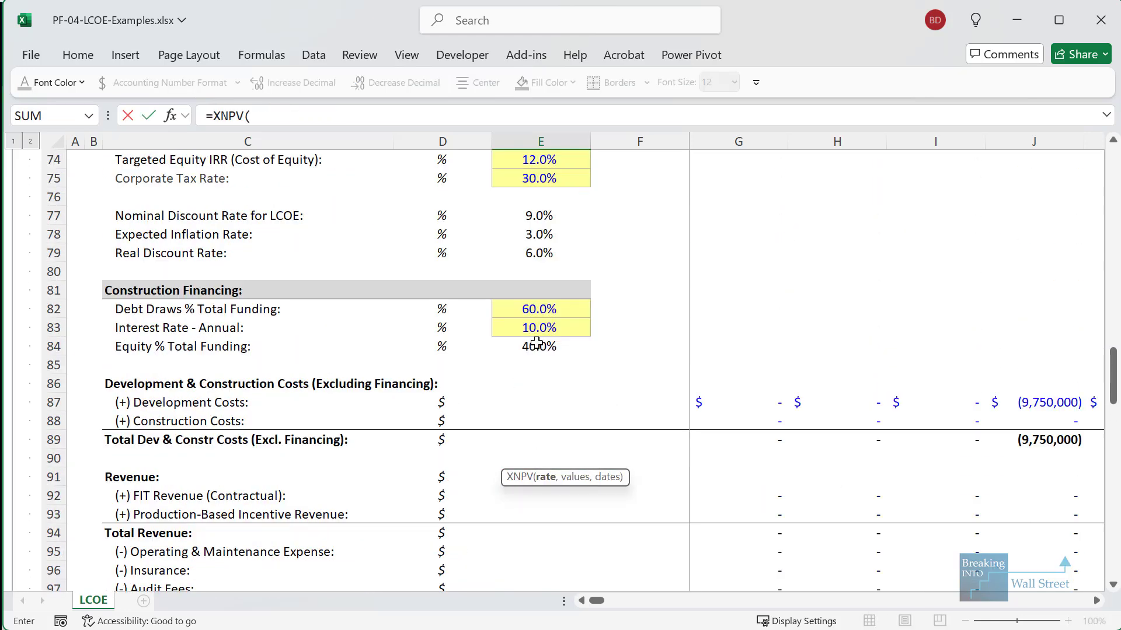
pyautogui.click(538, 251)
pyautogui.write(',')
pyautogui.scroll(8, 542, 245)
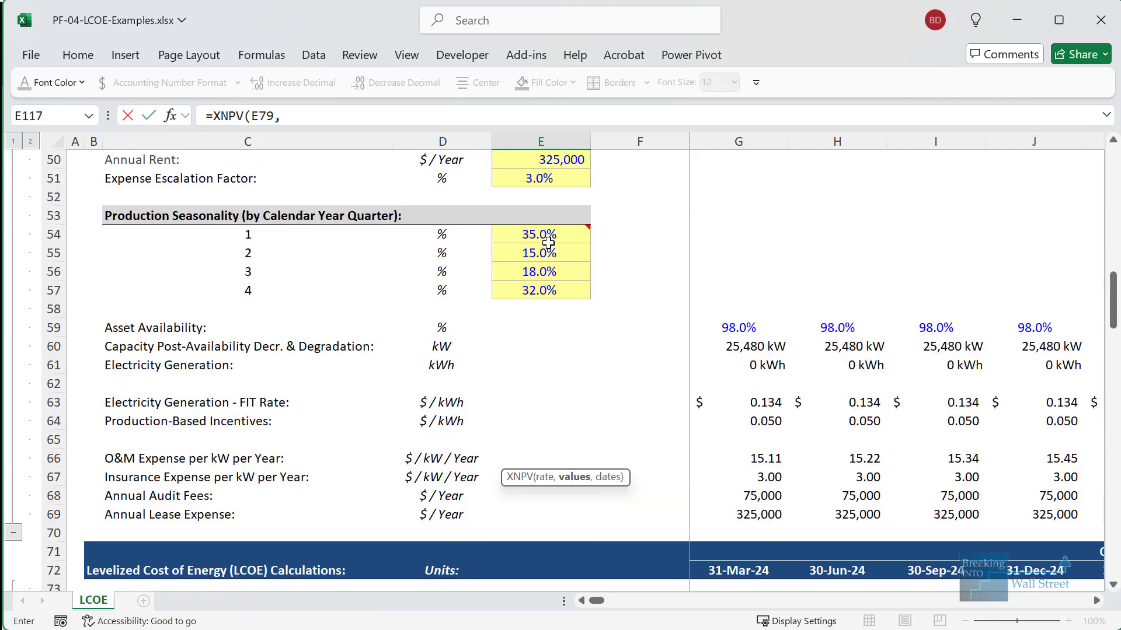
pyautogui.click(729, 380)
pyautogui.press('Left')
pyautogui.press('Right')
pyautogui.press('Up')
pyautogui.hotkey('ctrl', 'shift', 'Right')
pyautogui.write(',')
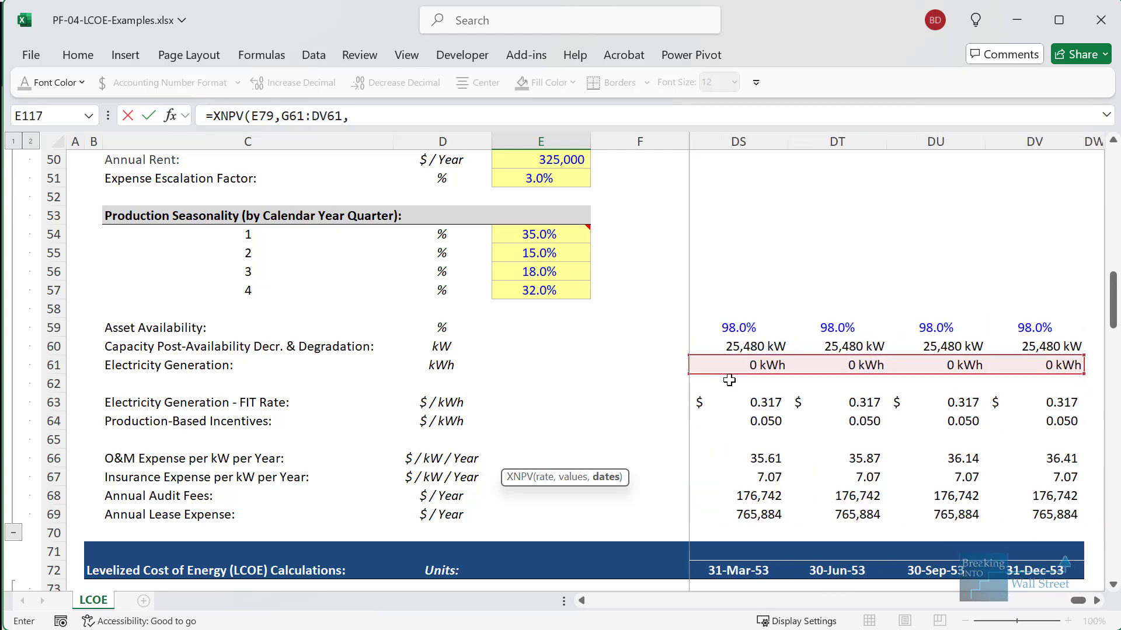
pyautogui.moveTo(1078, 601); pyautogui.dragTo(586, 605)
pyautogui.scroll(7, 608, 627)
pyautogui.click(722, 270)
pyautogui.hotkey('ctrl', 'shift', 'Right')
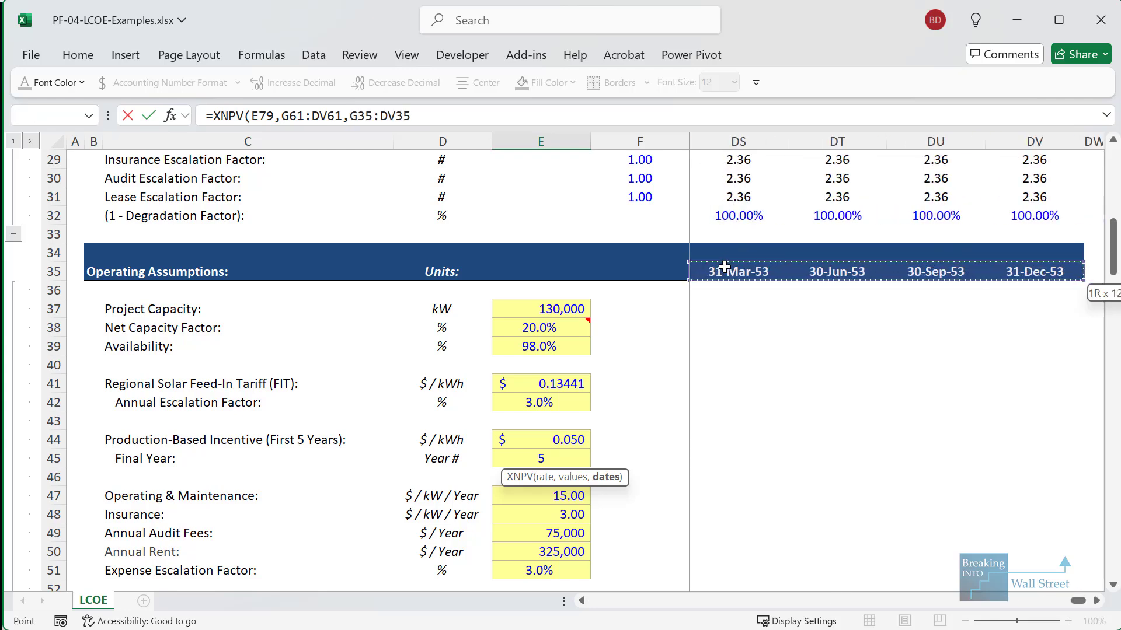
pyautogui.hotkey('ctrl', 'Return')
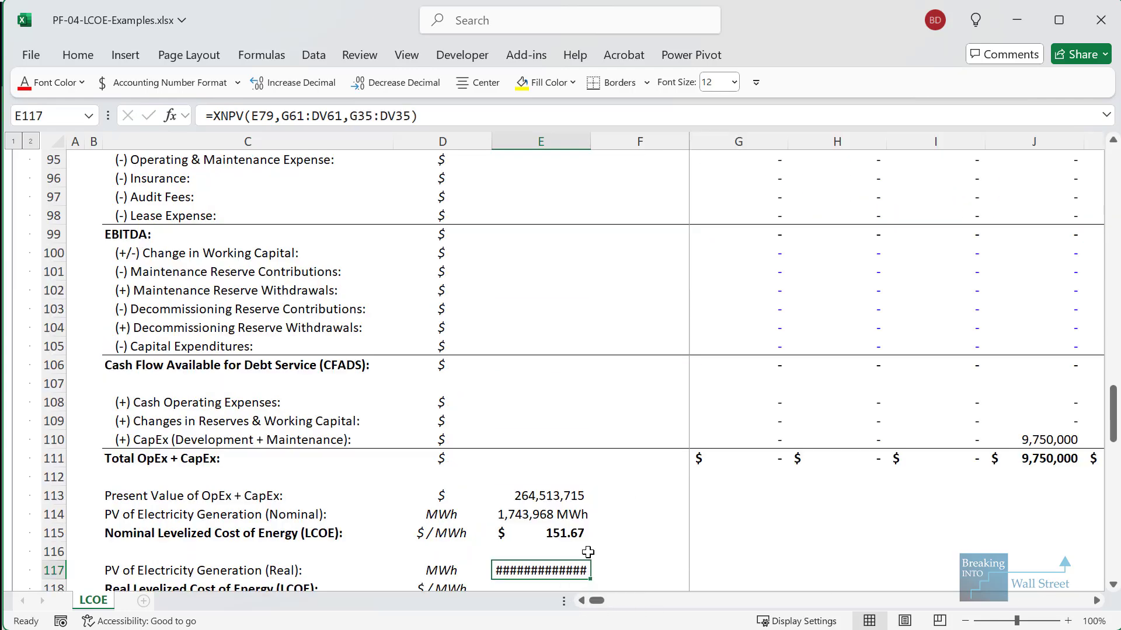
# Step: Divide the real generation PV by Units, giving 2,266,441 MWh
pyautogui.scroll(-2, 653, 473)
pyautogui.press('F2')
pyautogui.write('/Units')
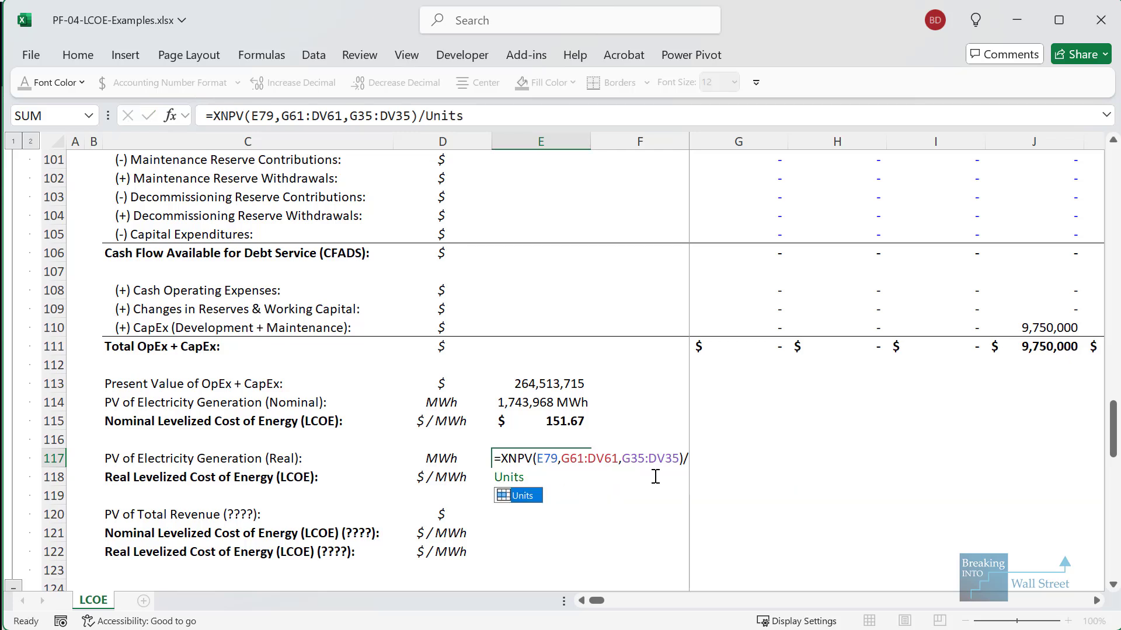
pyautogui.press('Return')
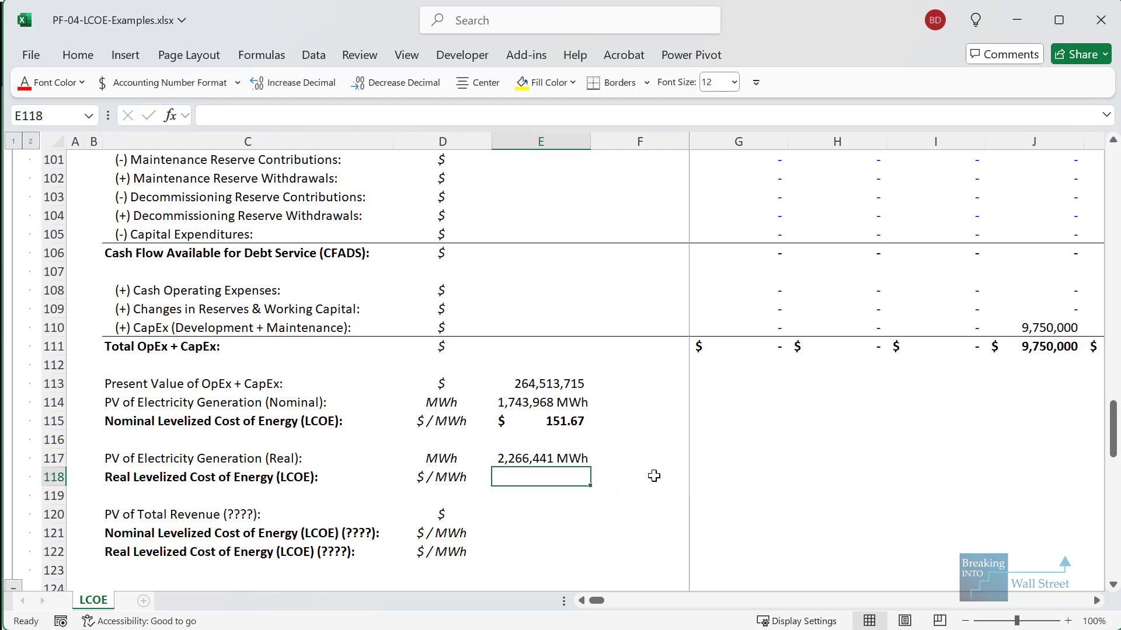
# Step: In E118, divide the PV of OpEx + CapEx by real PV of generation, giving 116.71 $/MWh
pyautogui.write('=')
pyautogui.press('Up')
pyautogui.press('Up')
pyautogui.press('Up')
pyautogui.press('Up')
pyautogui.press('Up')
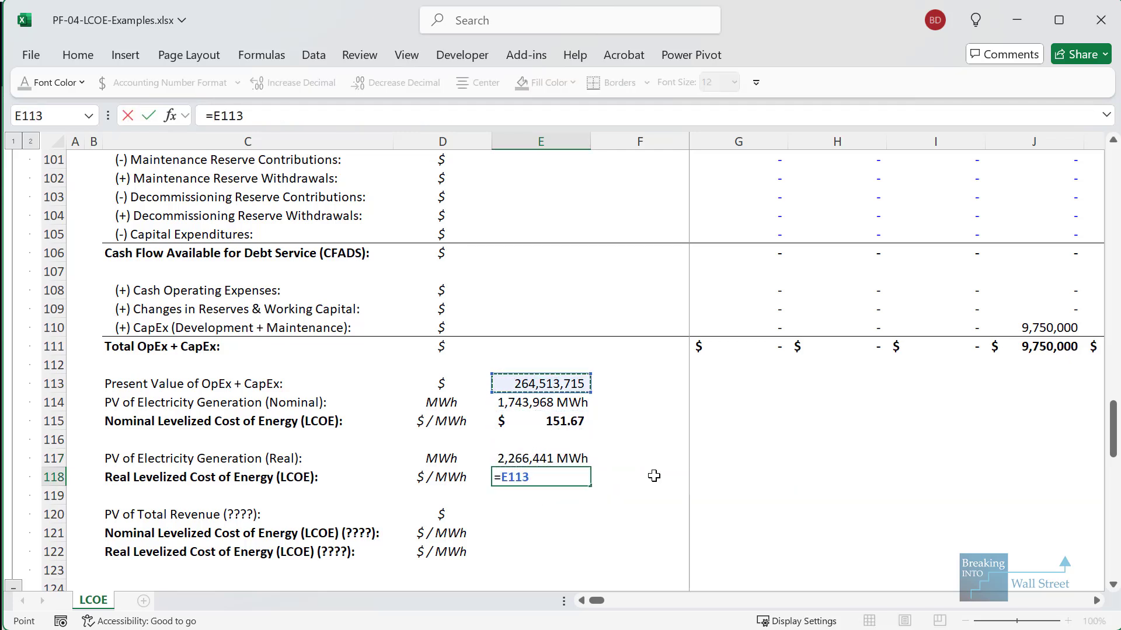
pyautogui.write('/')
pyautogui.press('Up')
pyautogui.press('Tab')
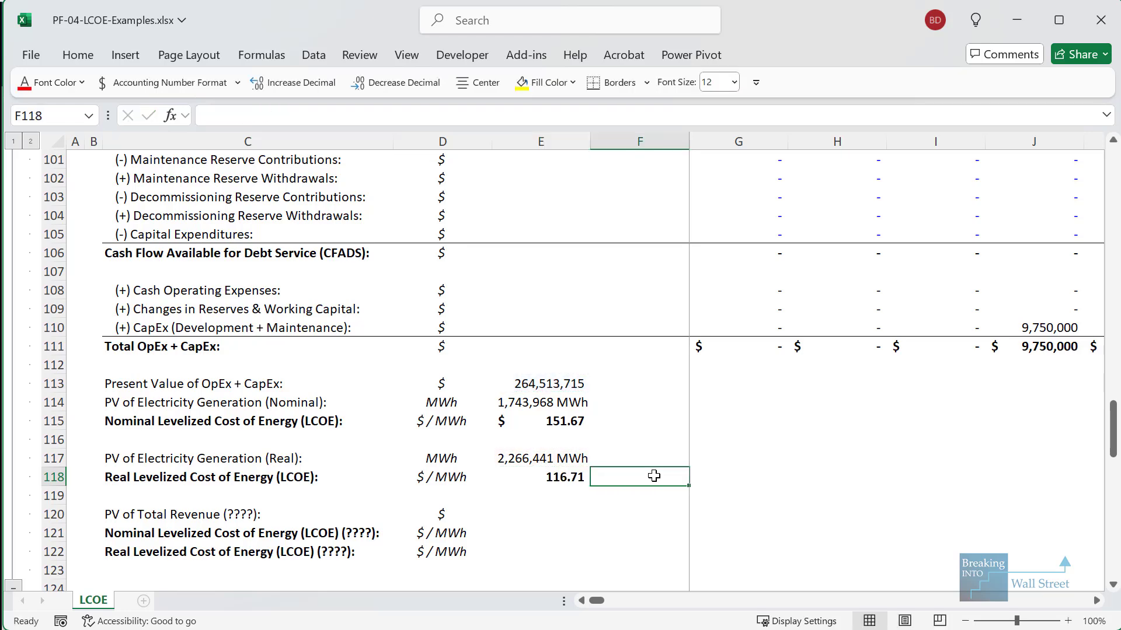
pyautogui.scroll(-1, 654, 476)
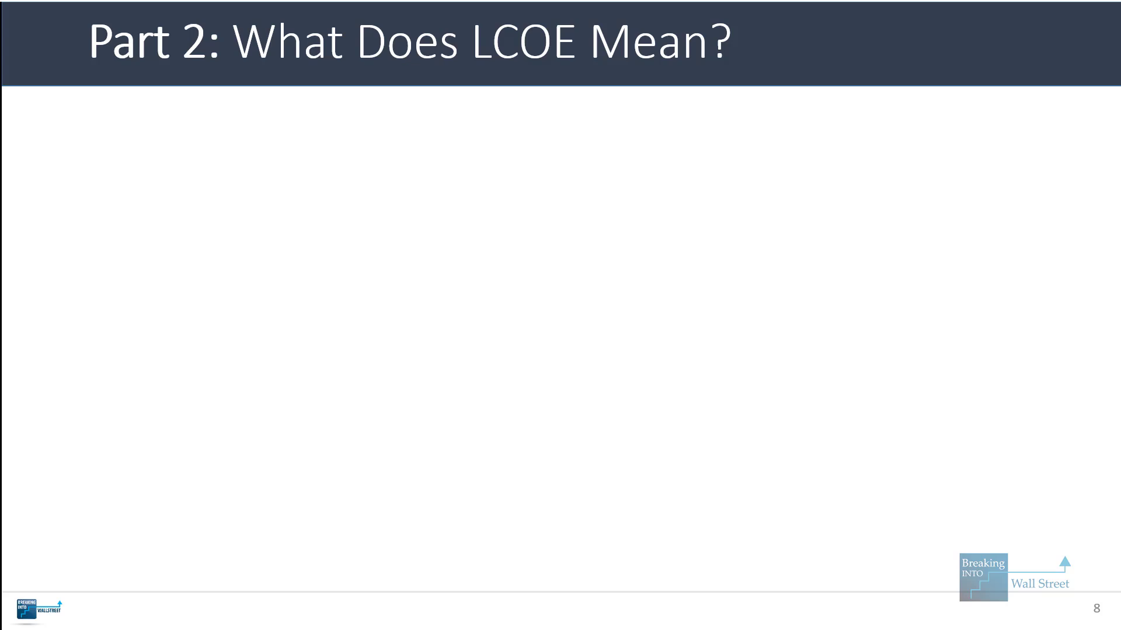
# Step: Reveal the Requirements and Lazard / Australia Report bullets, then bring the Australia solar LCOE report forward
pyautogui.press('Right')
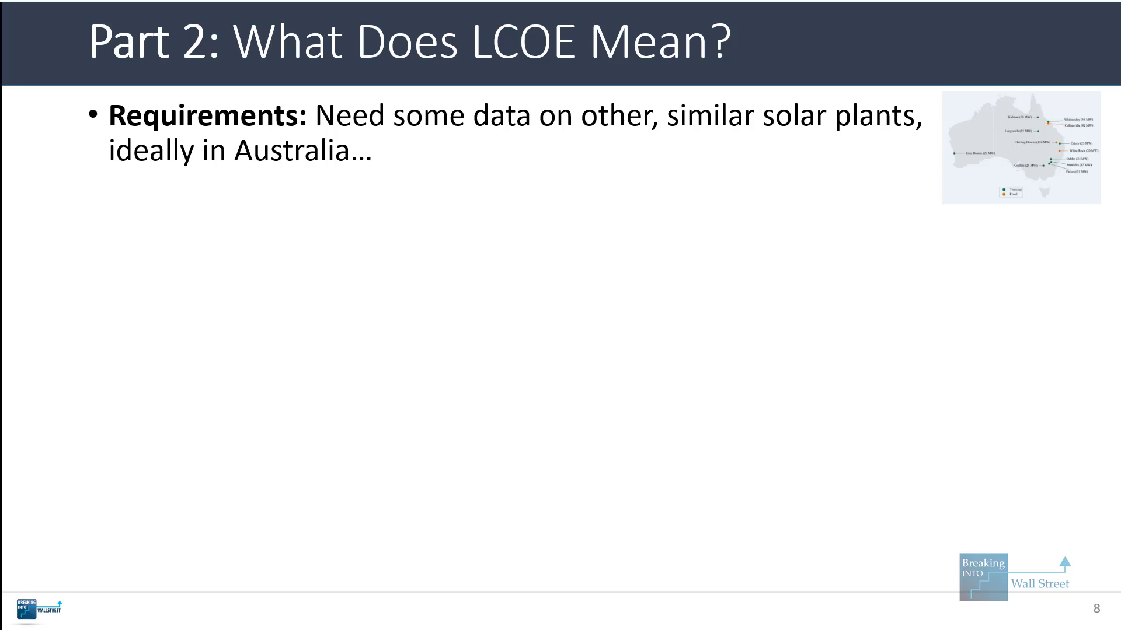
pyautogui.press('Right')
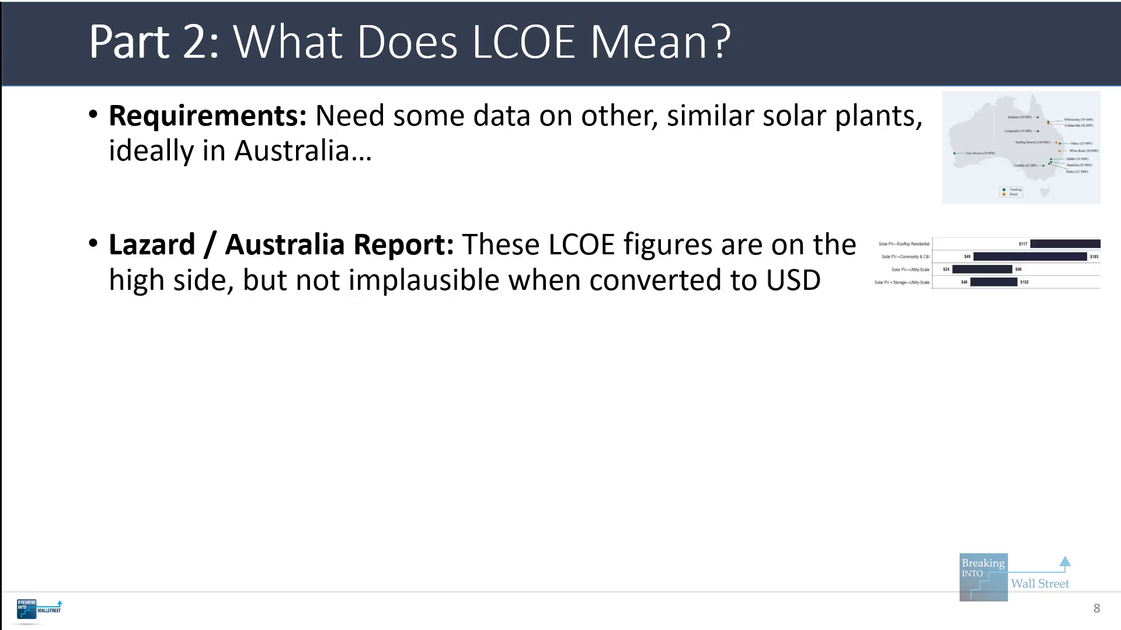
pyautogui.moveTo(536, 628)
pyautogui.moveTo(570, 628)
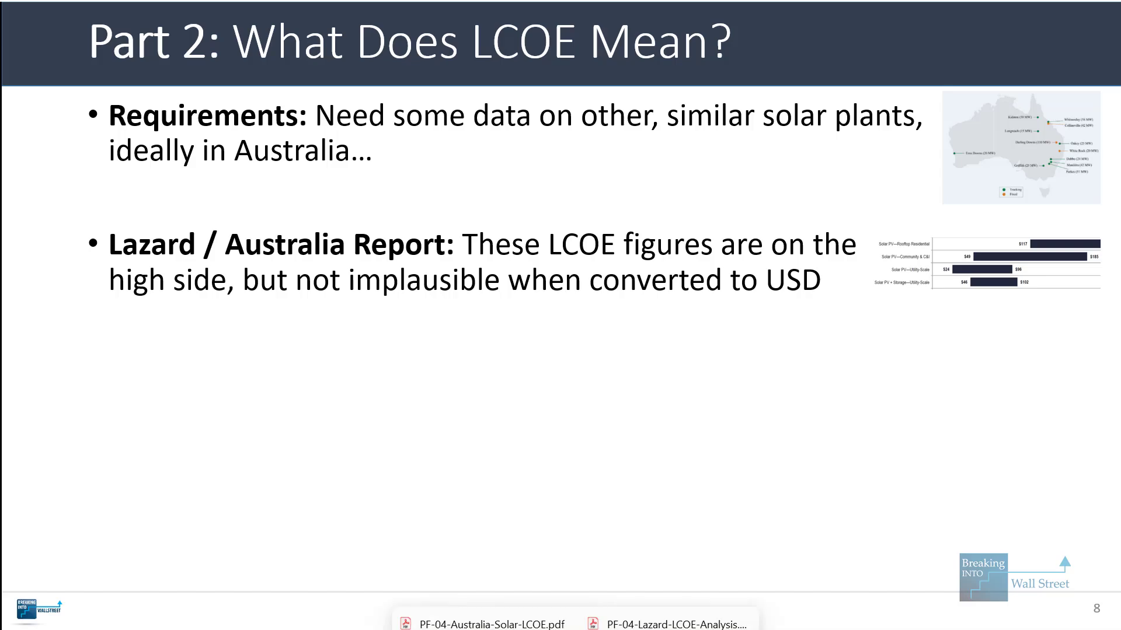
pyautogui.click(466, 620)
# Step: Go to page 5's Table 1 and outline the r = 10% and r = 15% LCOE columns ($98–$175/MWh)
pyautogui.moveTo(1075, 117); pyautogui.dragTo(1049, 404)
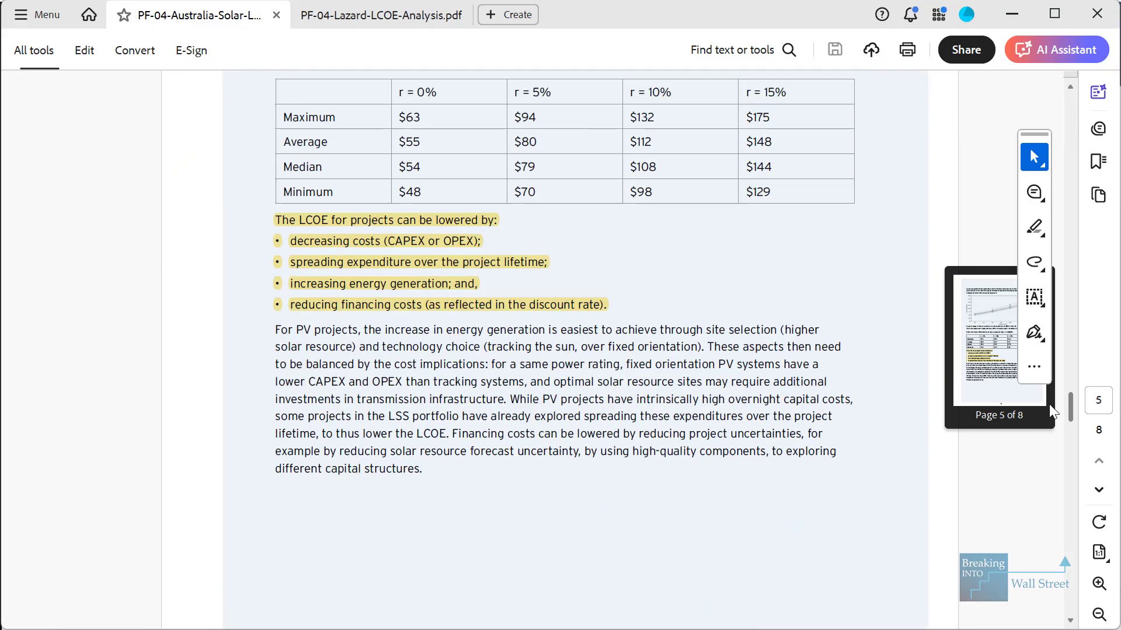
pyautogui.scroll(1, 530, 304)
pyautogui.scroll(2, 508, 263)
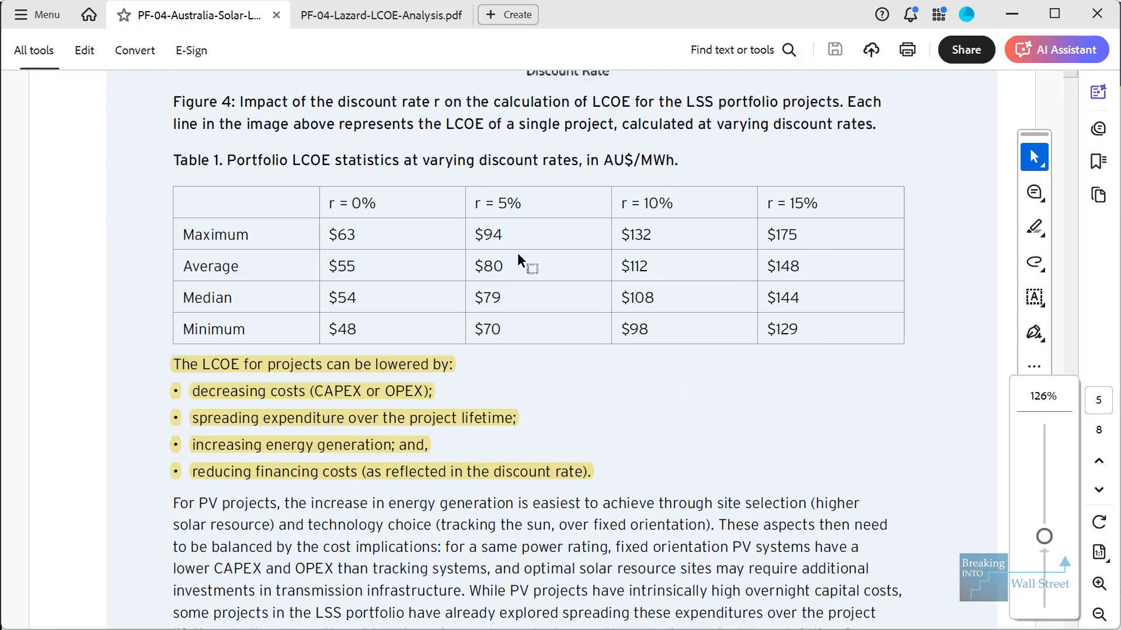
pyautogui.scroll(1, 578, 240)
pyautogui.moveTo(600, 209); pyautogui.dragTo(934, 378)
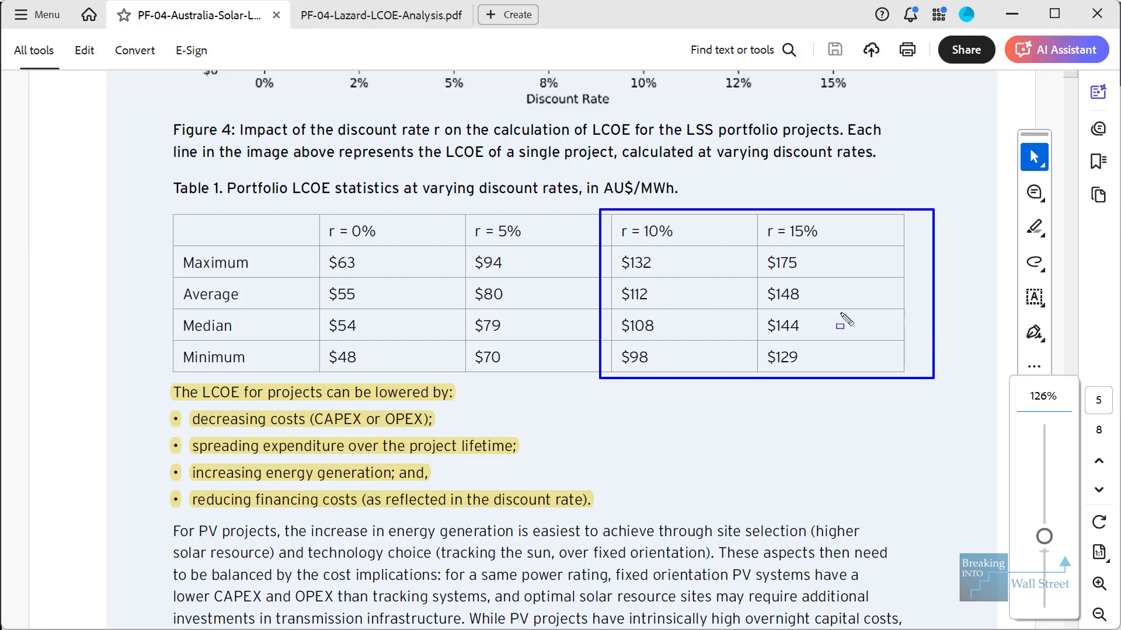
pyautogui.click(817, 413)
# Step: Open the Lazard LCOE Version 17.0 chart and outline the Solar PV Community & C&I and Utility ranges
pyautogui.click(367, 12)
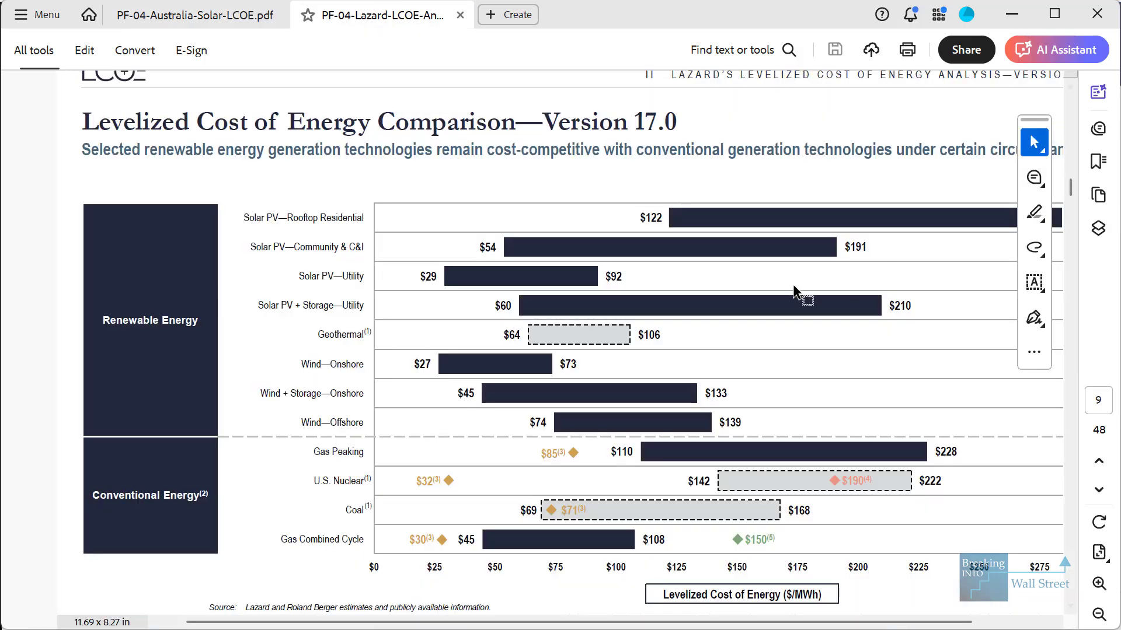
pyautogui.scroll(1, 603, 328)
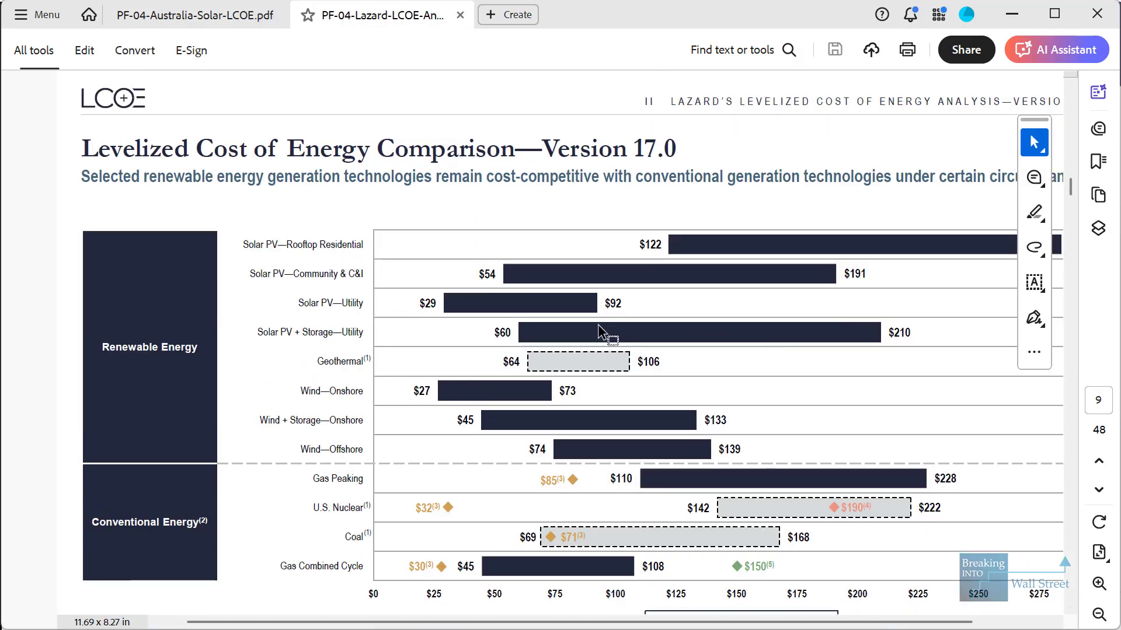
pyautogui.scroll(-1, 571, 352)
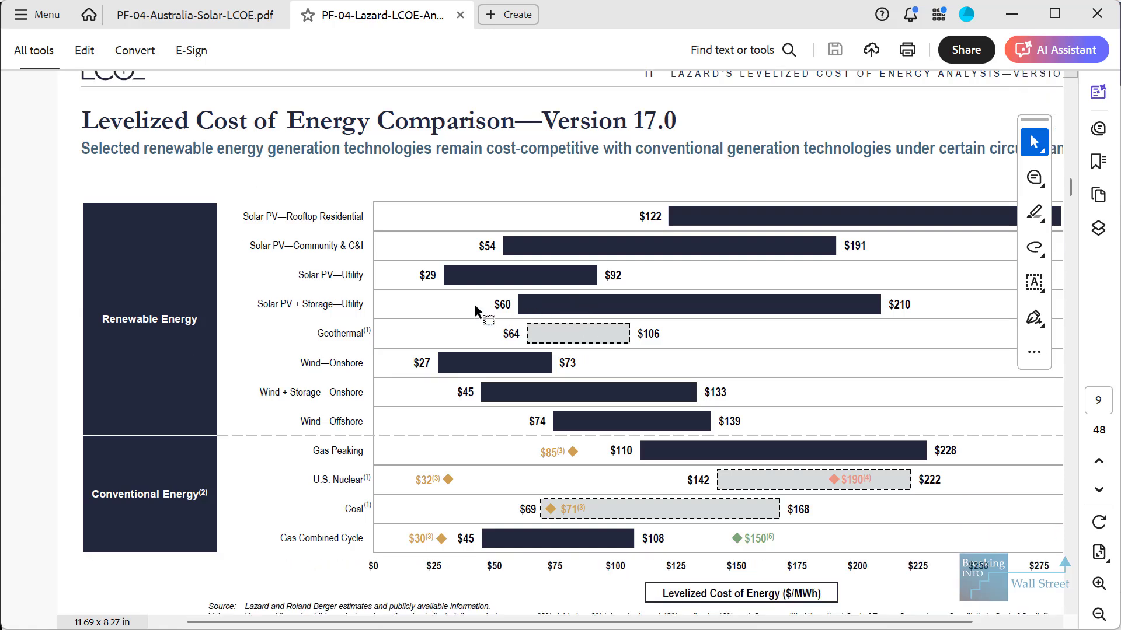
pyautogui.moveTo(453, 229); pyautogui.dragTo(485, 247)
pyautogui.moveTo(610, 281); pyautogui.dragTo(712, 303)
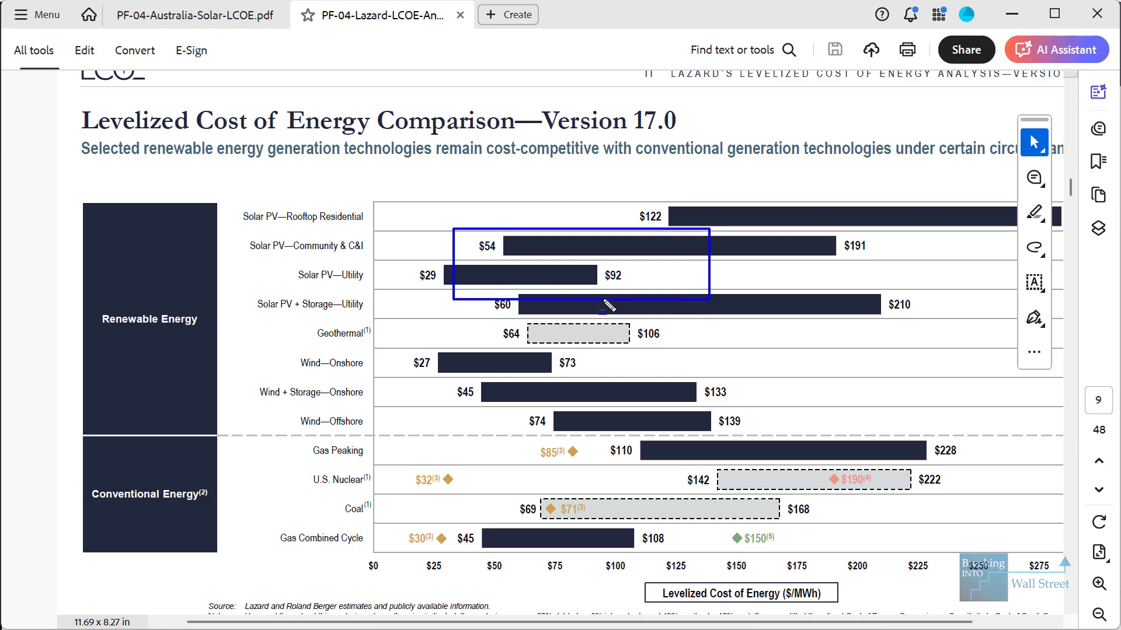